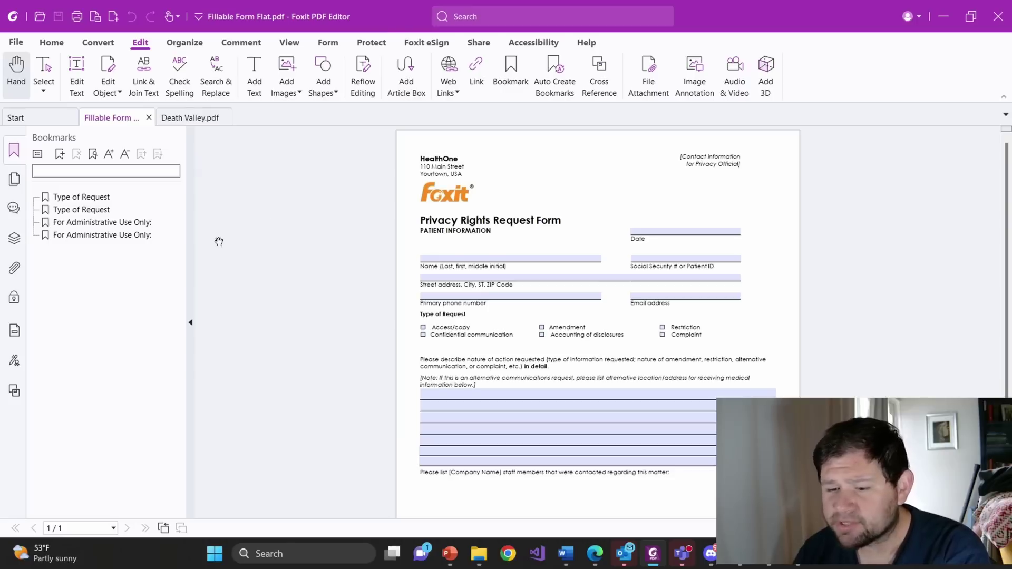
# Look through the page thumbnails and bookmarks of the fillable form
pyautogui.click(12, 179)
pyautogui.click(14, 152)
pyautogui.click(26, 153)
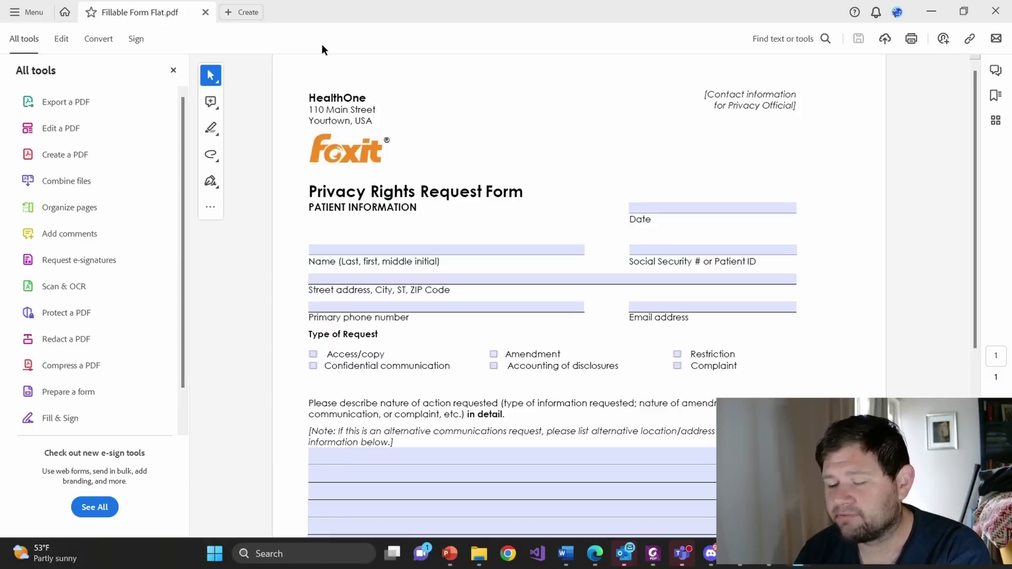
# In Adobe Acrobat, open the editing tools for Fillable Form Flat.pdf and review the full list of content that can be added
pyautogui.click(73, 39)
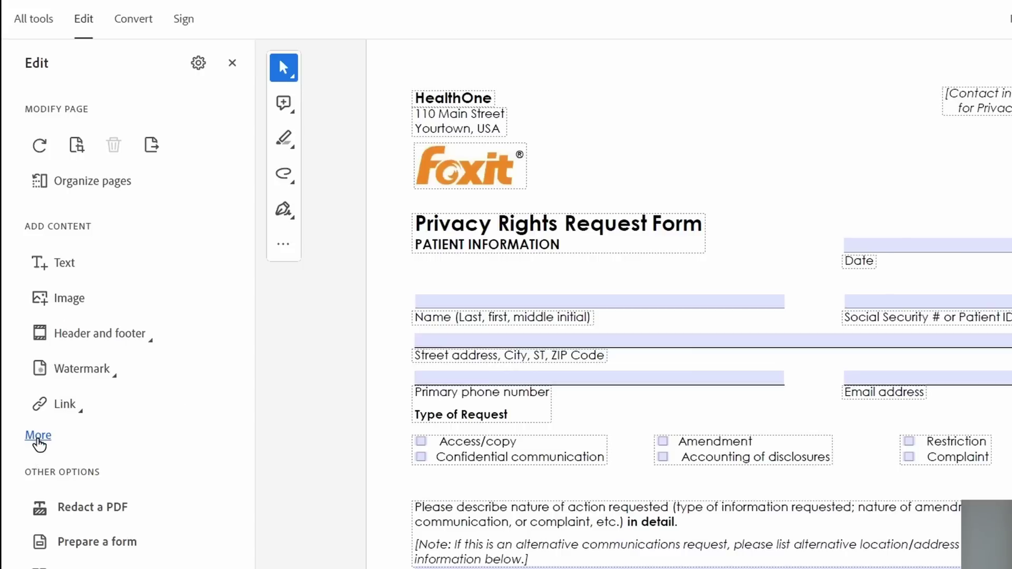
pyautogui.click(38, 437)
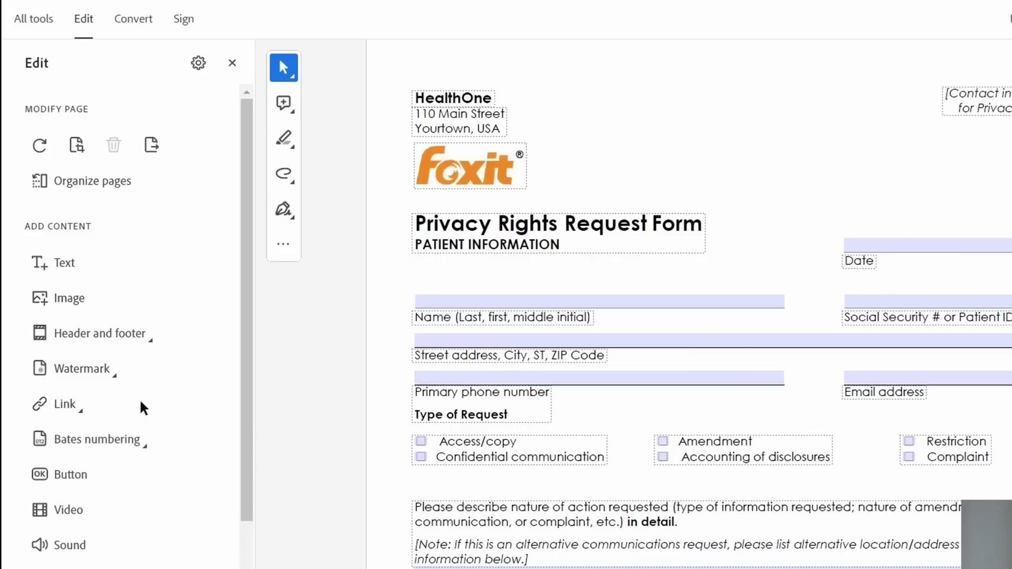
pyautogui.scroll(-3, 143, 407)
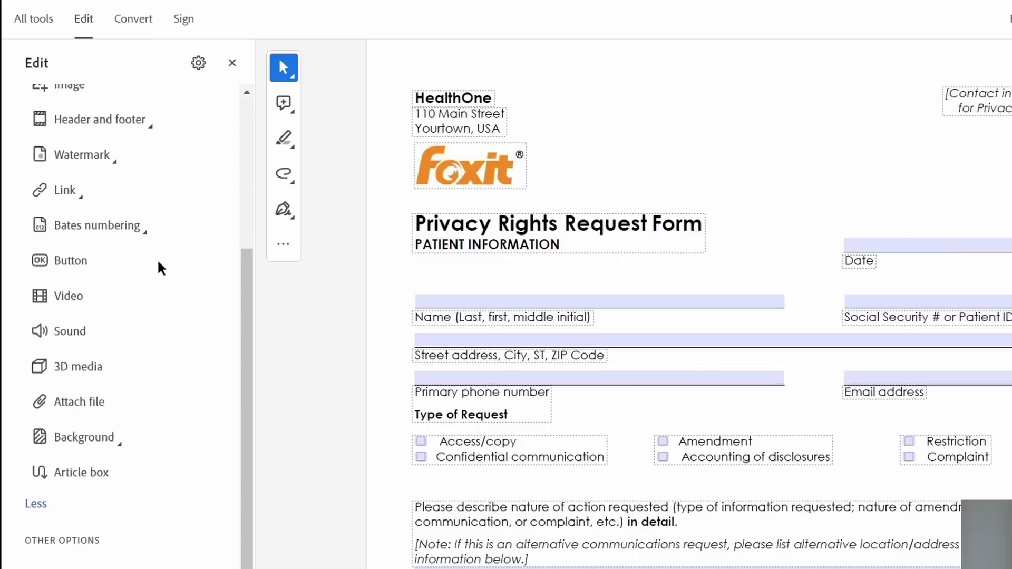
pyautogui.scroll(5, 161, 269)
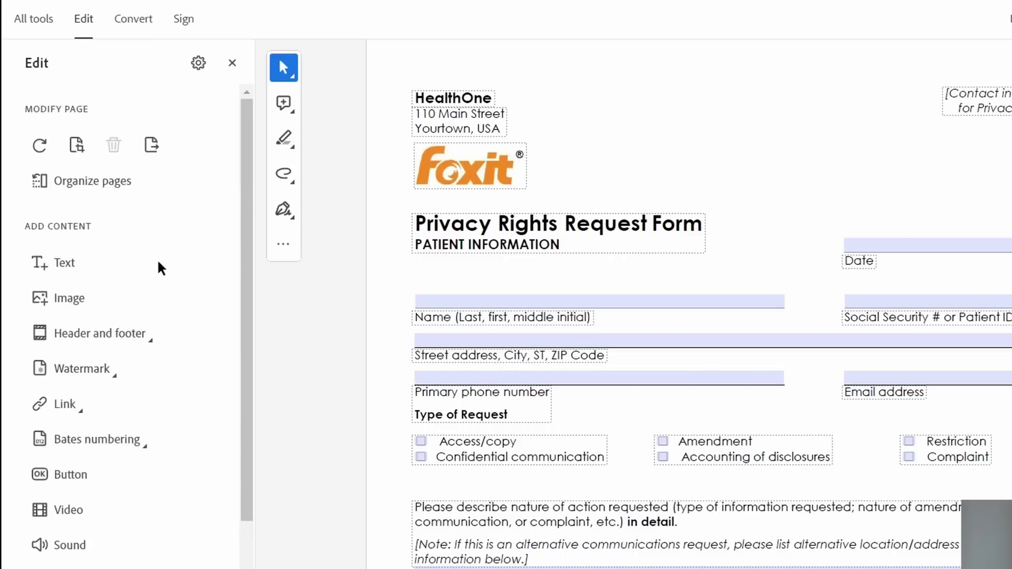
pyautogui.scroll(-4, 134, 220)
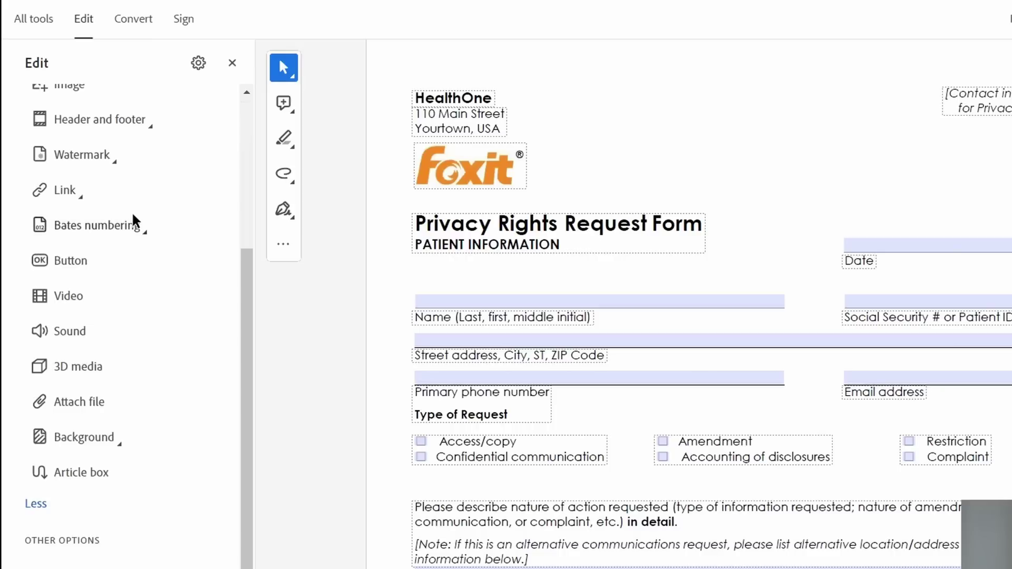
pyautogui.scroll(4, 133, 221)
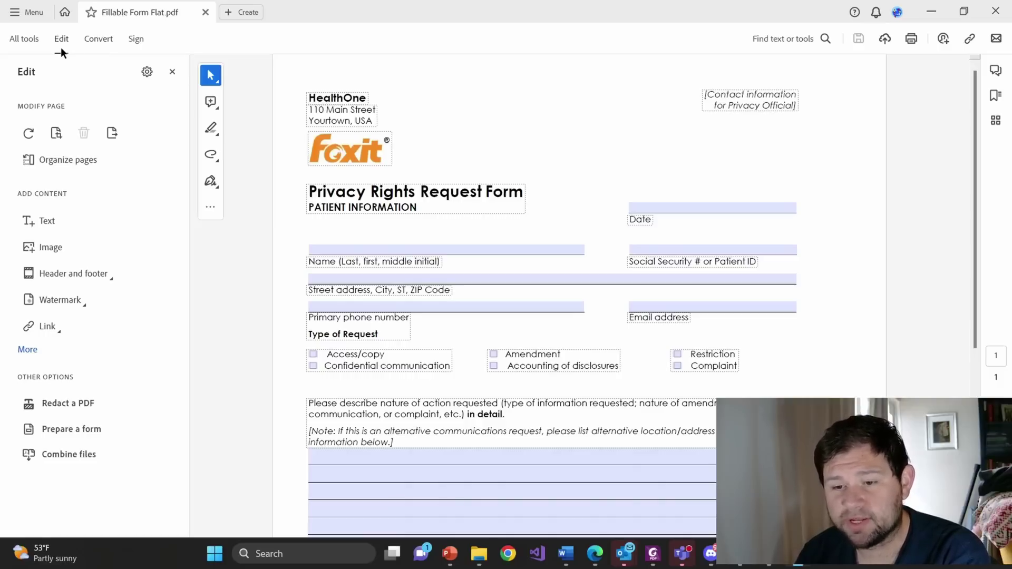
# Review Acrobat's complete list of tools, including the additional ones such as measuring objects and guided actions
pyautogui.click(21, 40)
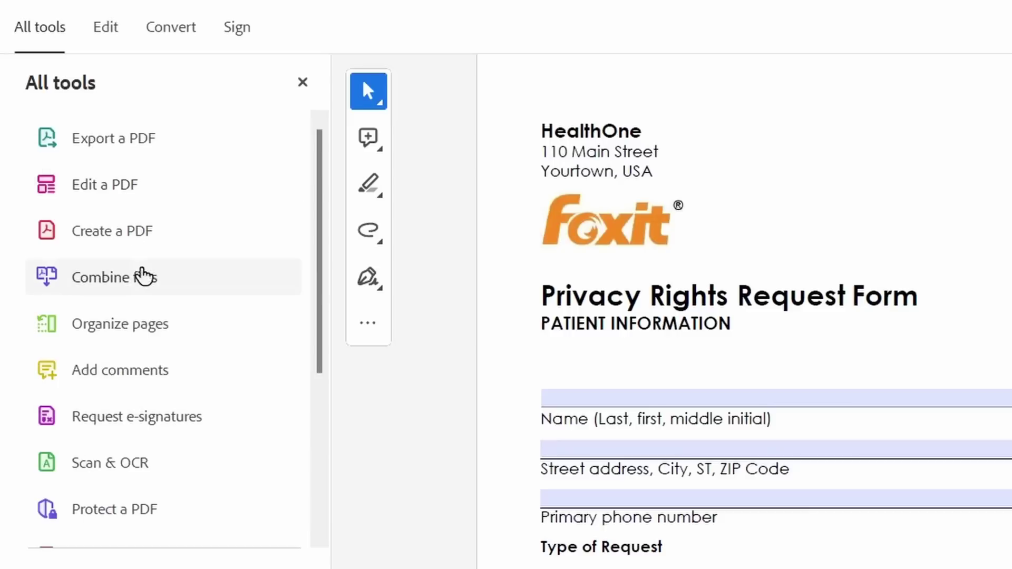
pyautogui.scroll(-2, 83, 180)
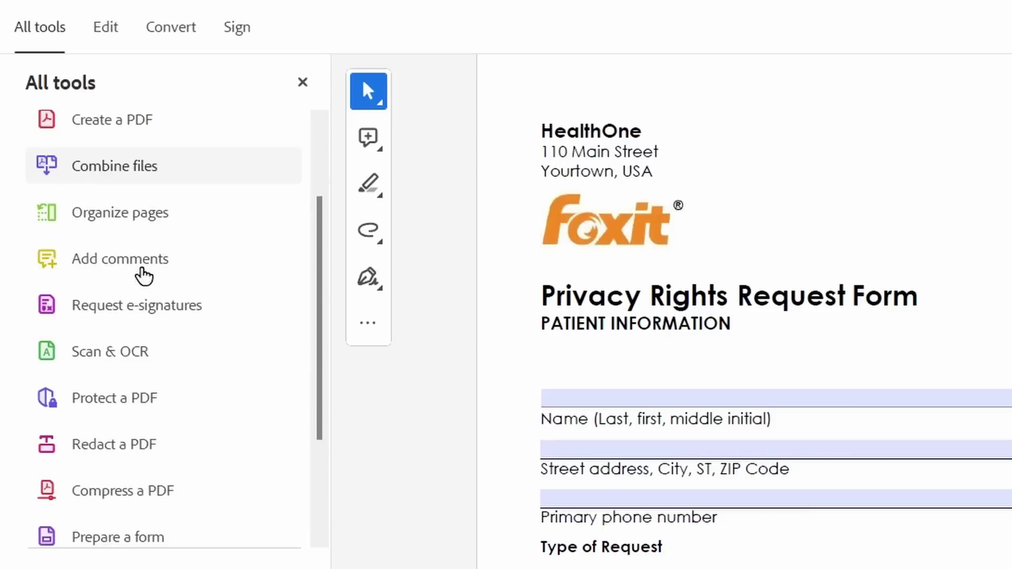
pyautogui.scroll(2, 158, 192)
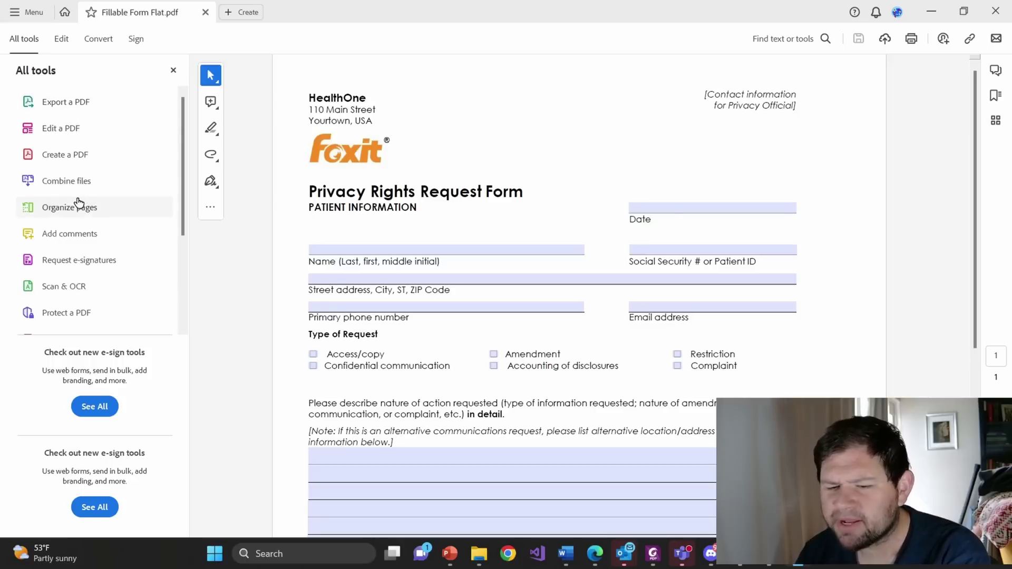
pyautogui.scroll(-2, 78, 203)
pyautogui.scroll(2, 78, 203)
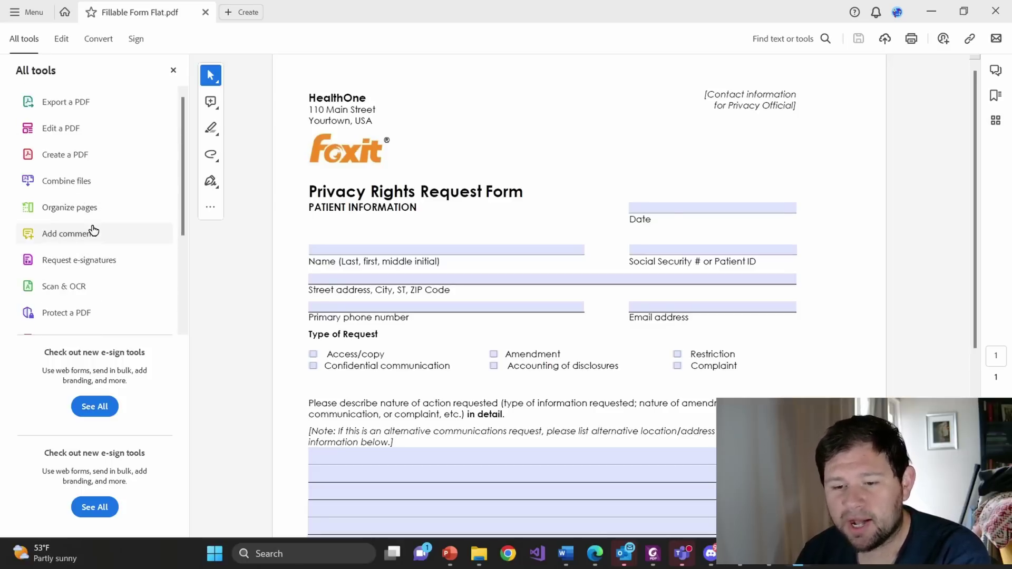
pyautogui.scroll(-2, 90, 229)
pyautogui.scroll(-2, 95, 183)
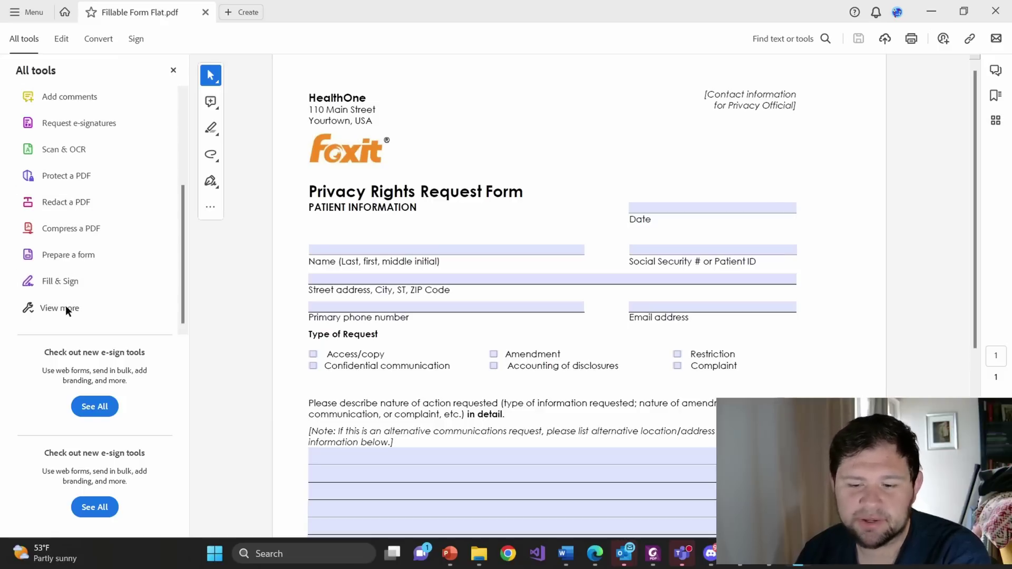
pyautogui.click(37, 311)
pyautogui.scroll(-10, 142, 231)
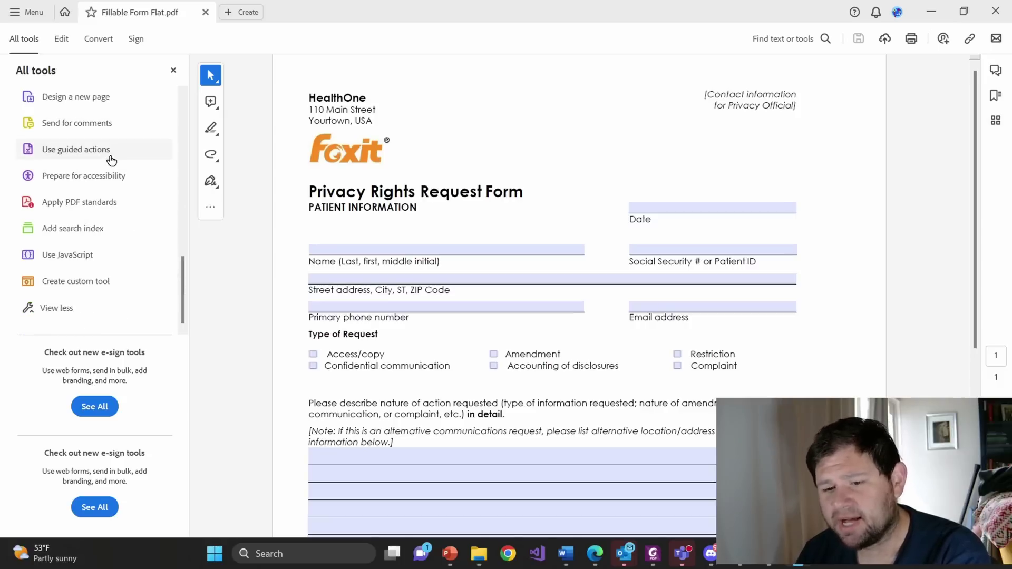
pyautogui.scroll(2, 109, 158)
pyautogui.scroll(2, 111, 161)
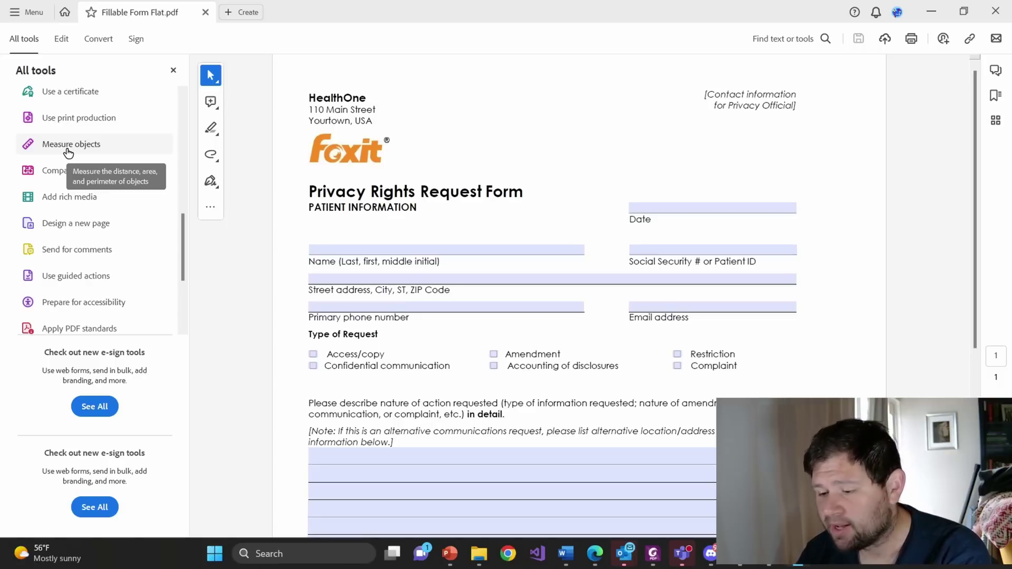
# Switch to Foxit PDF Editor, put the fillable form in a new vertical tab group beside Death Valley.pdf, and browse both documents
pyautogui.click(659, 561)
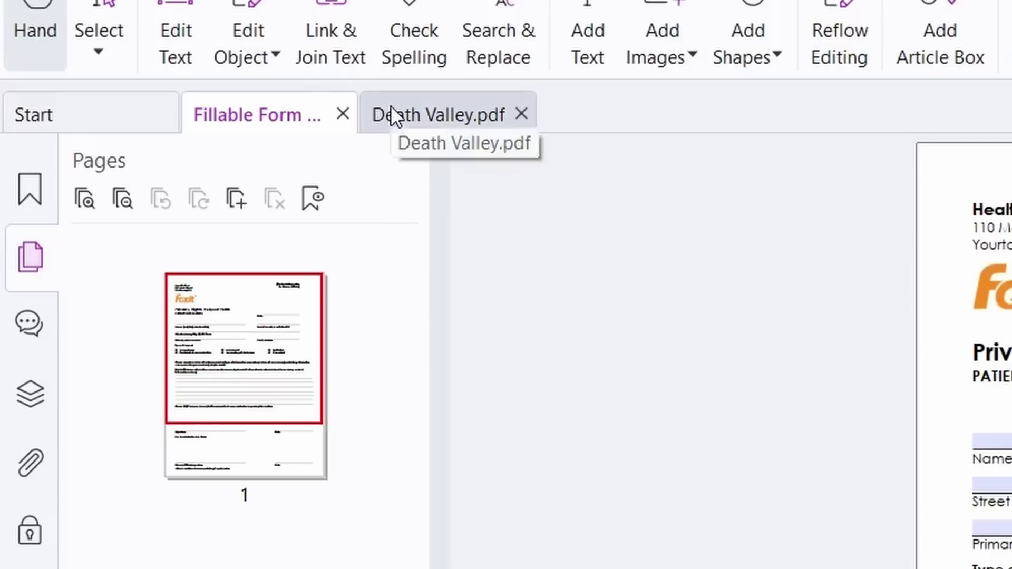
pyautogui.rightClick(245, 106)
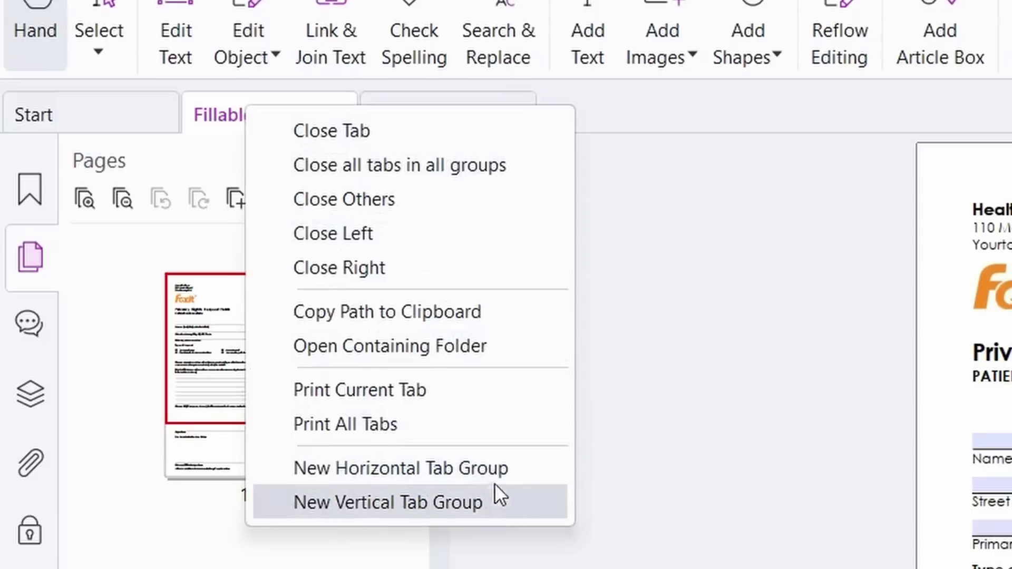
pyautogui.click(465, 503)
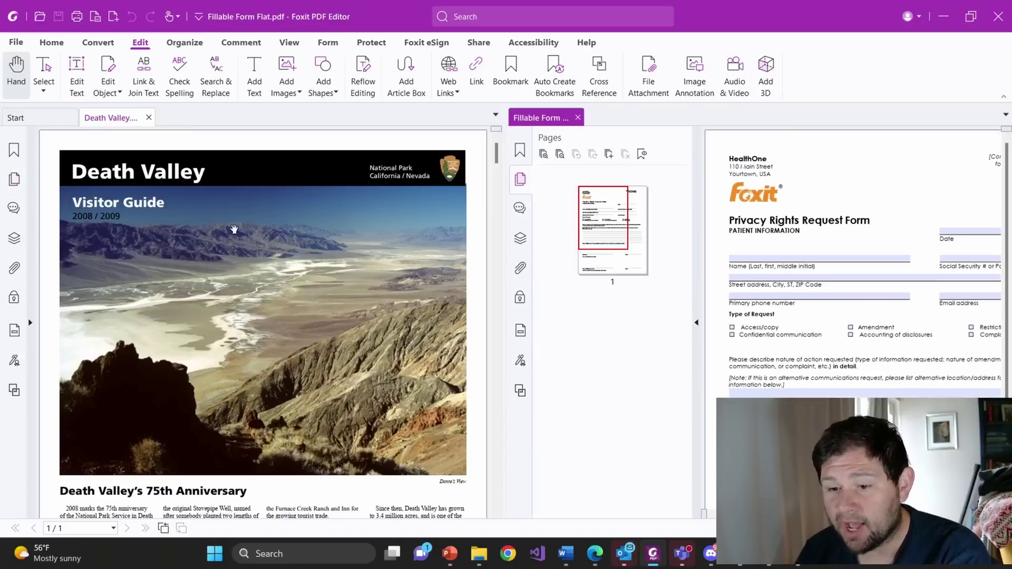
pyautogui.scroll(-10, 323, 230)
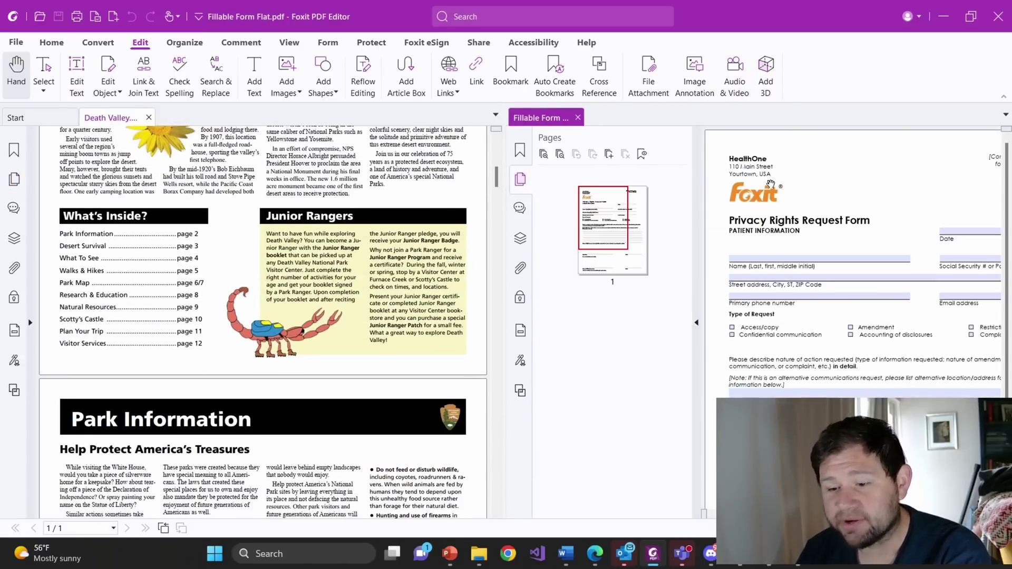
pyautogui.scroll(-3, 770, 184)
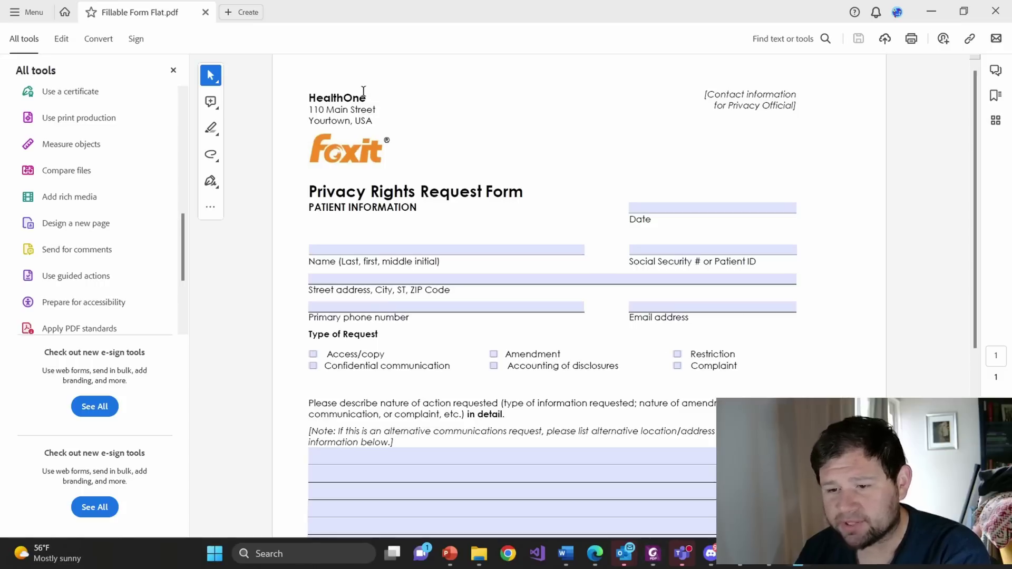
# In Adobe Acrobat, start a new PDF document, detach it into its own window, and snap it to the left half of the screen
pyautogui.click(242, 15)
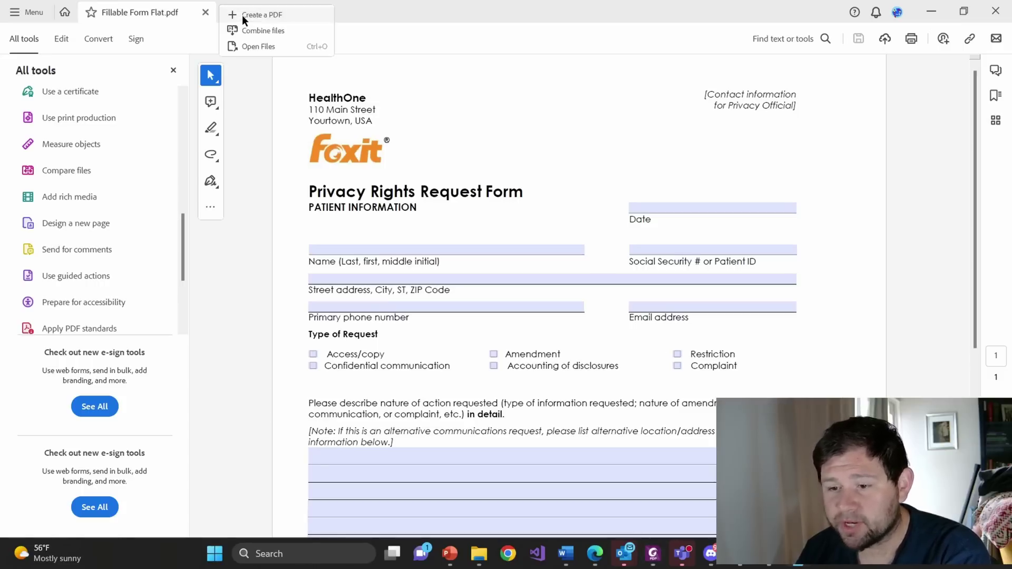
pyautogui.click(275, 14)
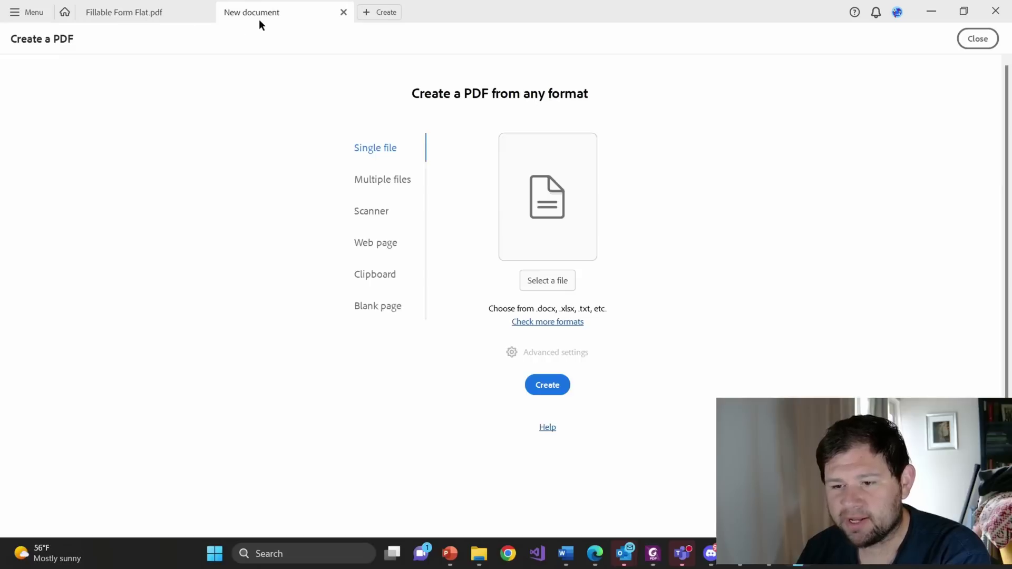
pyautogui.moveTo(258, 12); pyautogui.dragTo(682, 263)
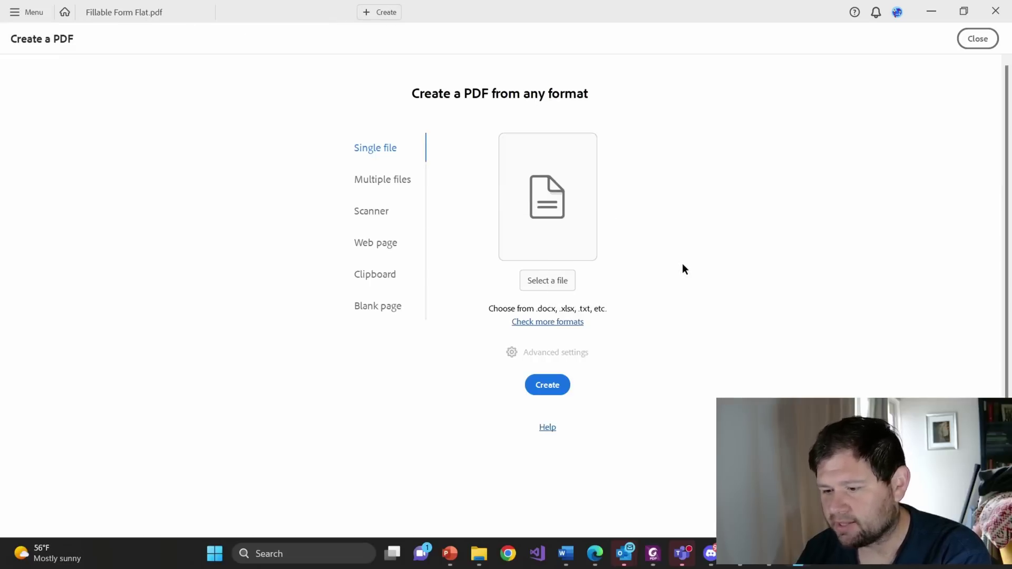
pyautogui.moveTo(459, 21); pyautogui.dragTo(2, 348)
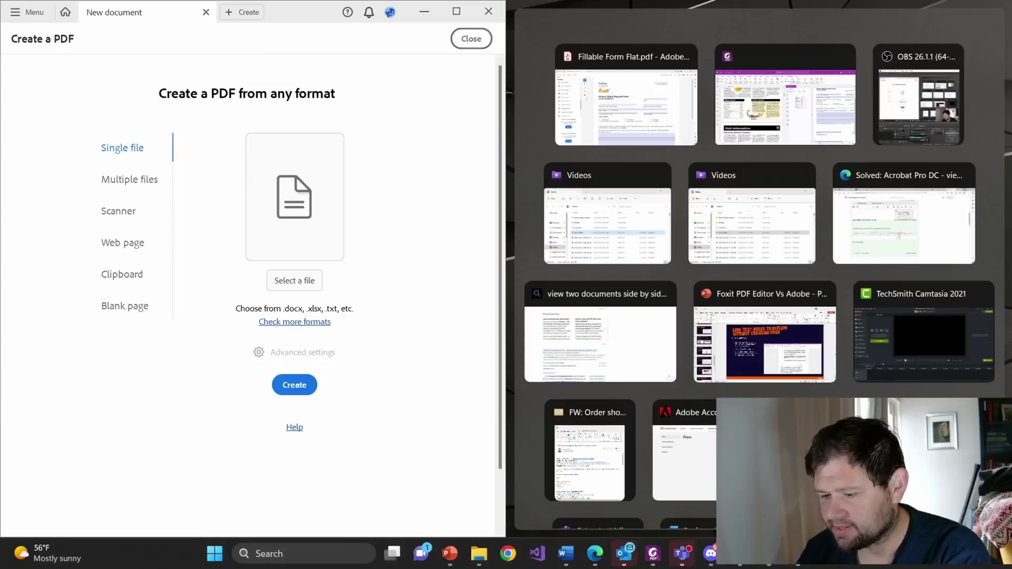
pyautogui.press('Escape')
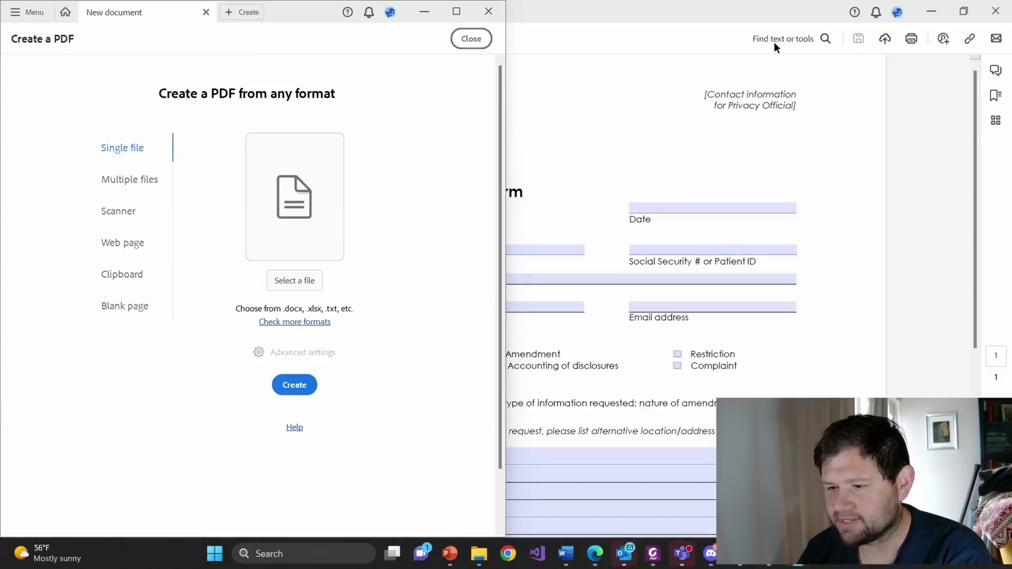
# Snap the Fillable Form Flat.pdf window to the right half of the screen, beside the new document window
pyautogui.click(670, 27)
pyautogui.press('super+Right')
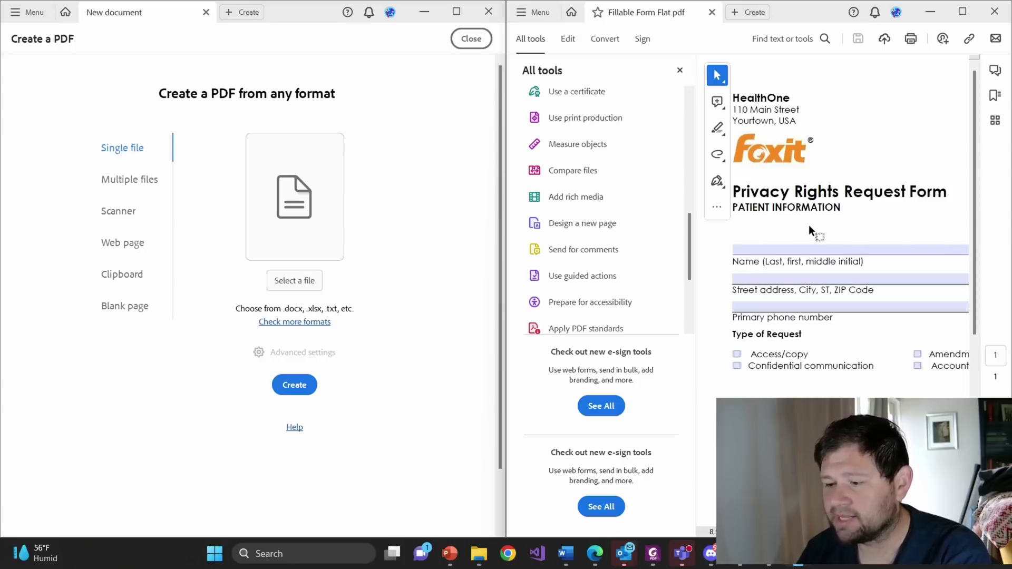
pyautogui.hscroll(1, 809, 226)
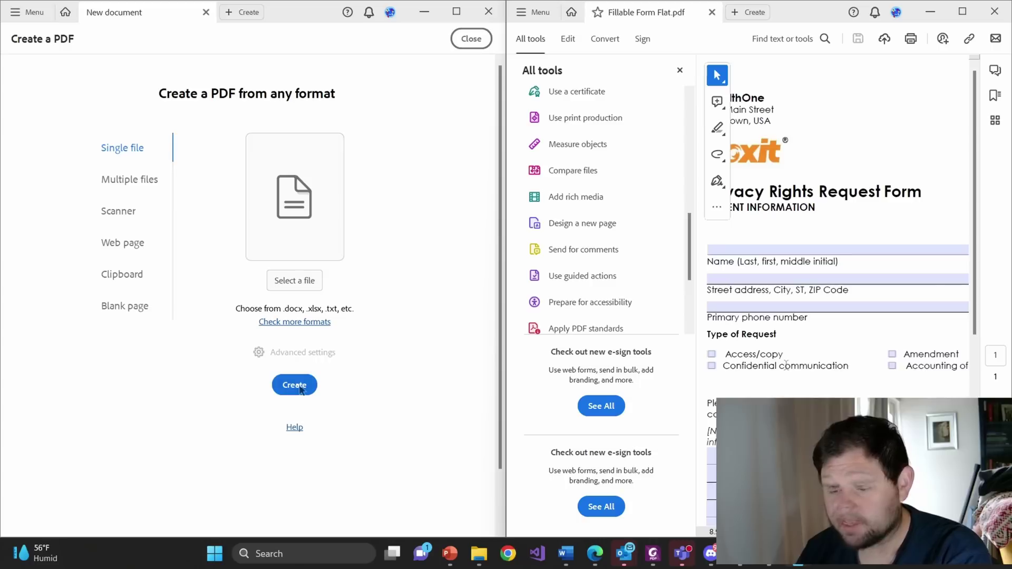
# Switch to Foxit PDF Editor and bring the "Help Protect America's Treasures" article on page 2 of Death Valley.pdf into view
pyautogui.click(649, 557)
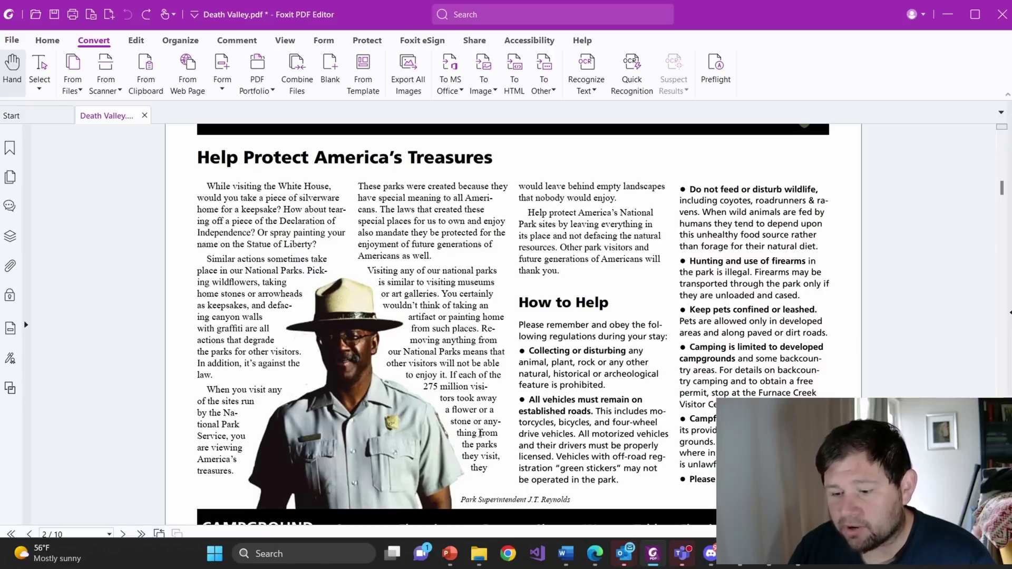
pyautogui.scroll(-1, 458, 408)
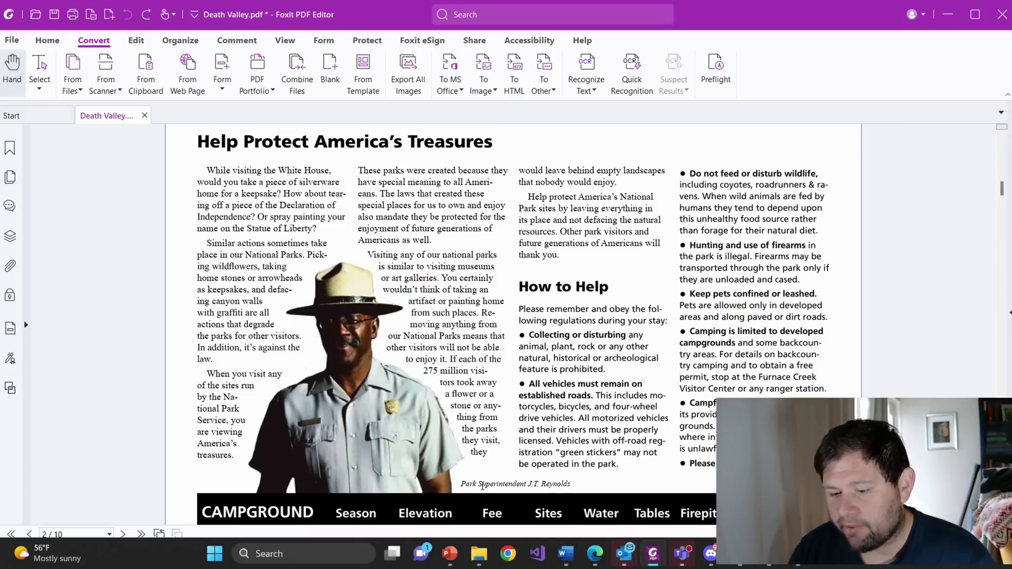
pyautogui.scroll(-1, 482, 485)
# Turn on text editing and add "hello here is mo" at the end of the paragraph that finishes with "they visit, they"
pyautogui.click(127, 42)
pyautogui.click(71, 73)
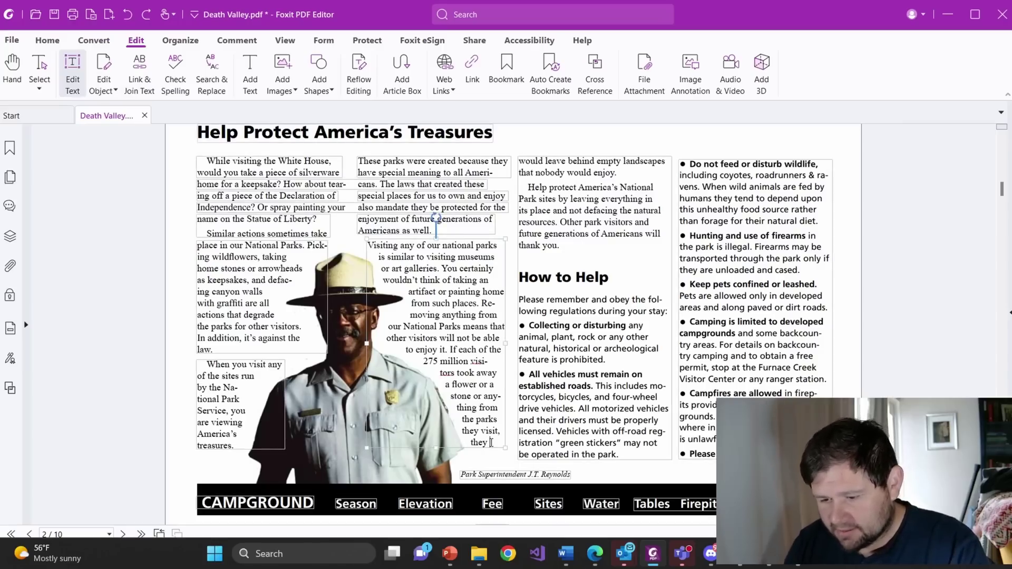
pyautogui.write('hello here ')
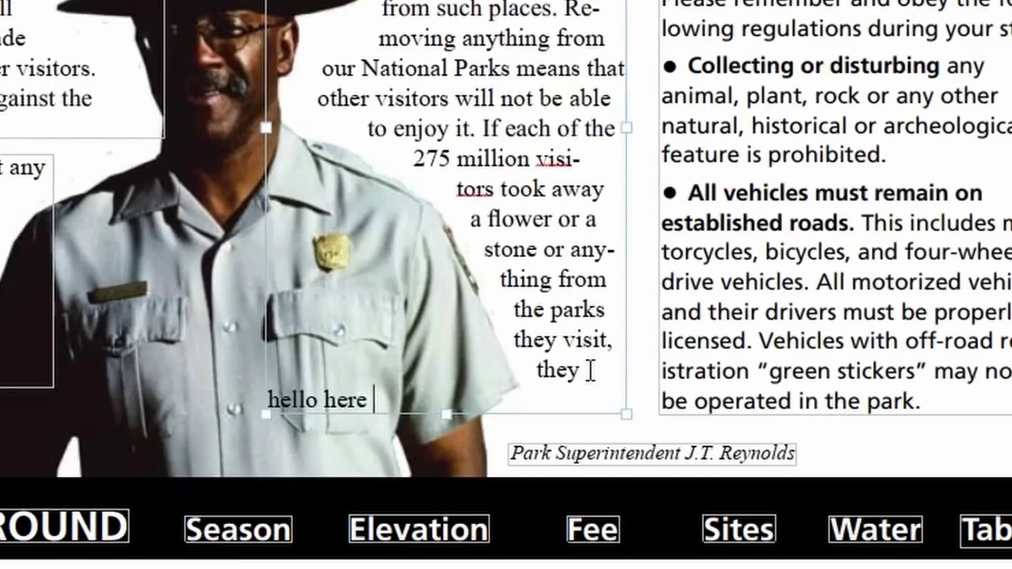
pyautogui.write('is mo')
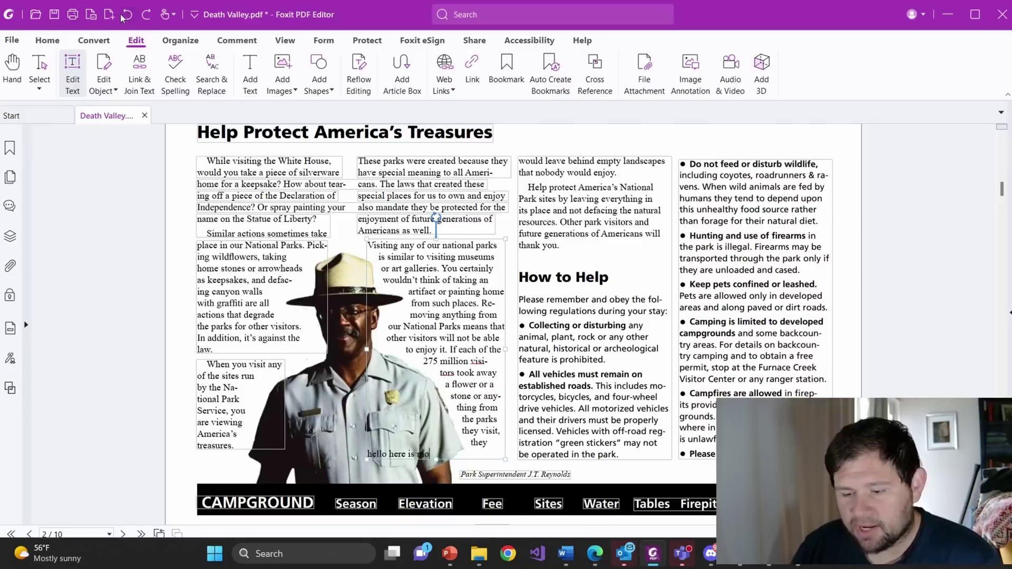
# Undo all of the text added to the end of the paragraph
pyautogui.click(127, 15)
pyautogui.click(124, 17)
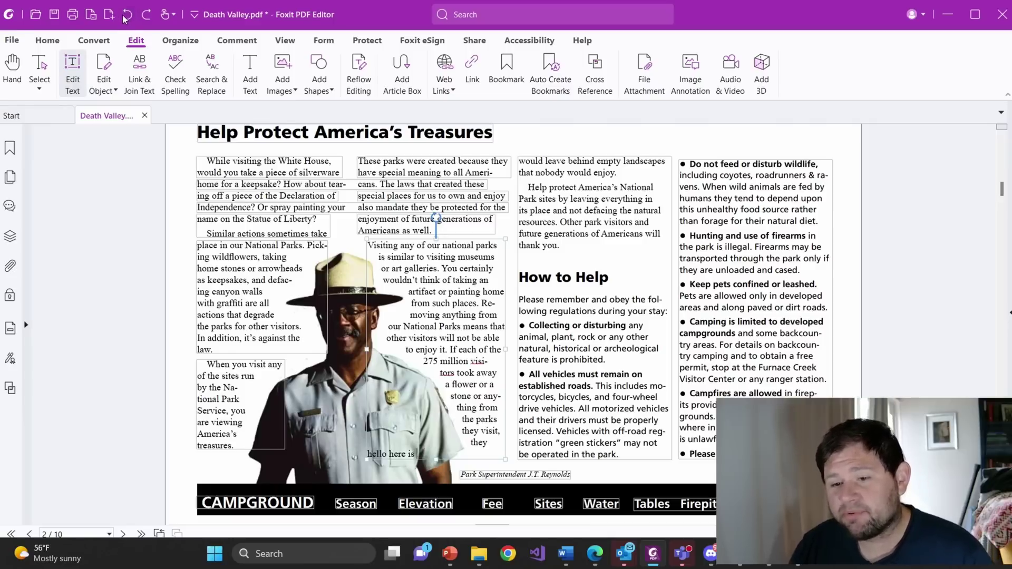
pyautogui.click(126, 16)
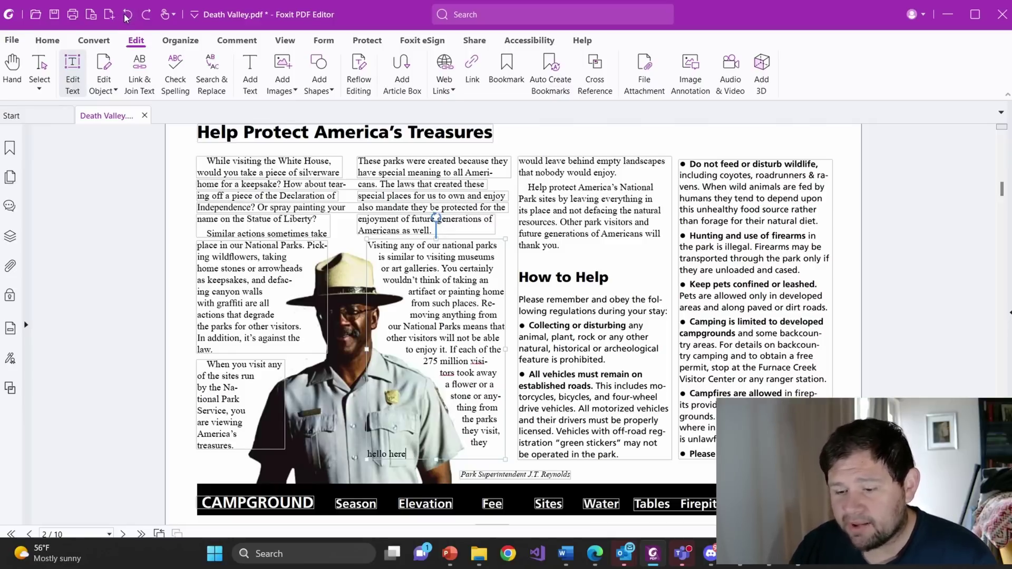
pyautogui.click(125, 17)
pyautogui.click(125, 17)
pyautogui.click(126, 18)
pyautogui.click(125, 17)
pyautogui.click(127, 17)
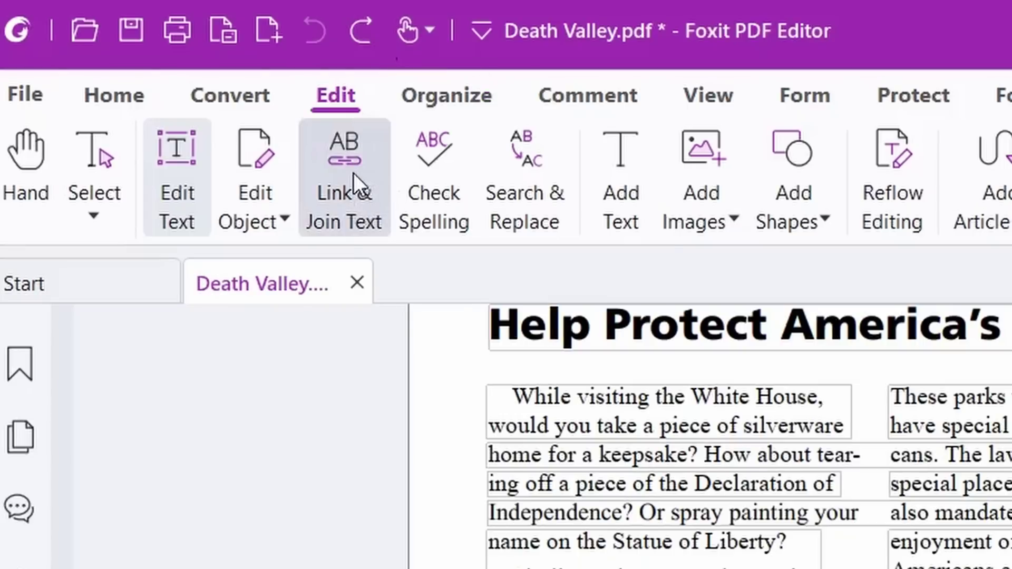
# Link the "Visiting any of our national parks" text block to the "would leave behind empty landscapes" block beside it
pyautogui.click(341, 173)
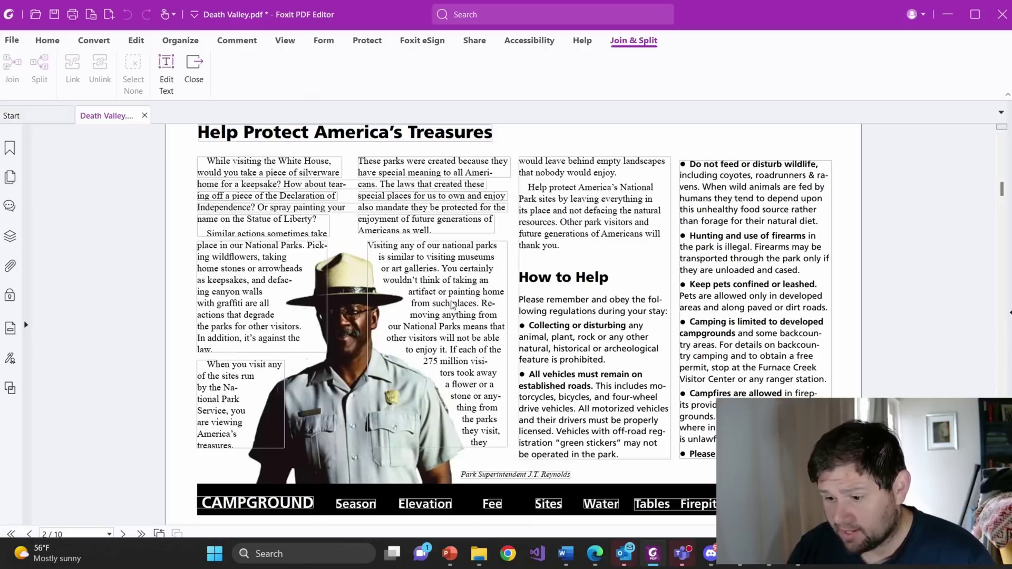
pyautogui.click(452, 301)
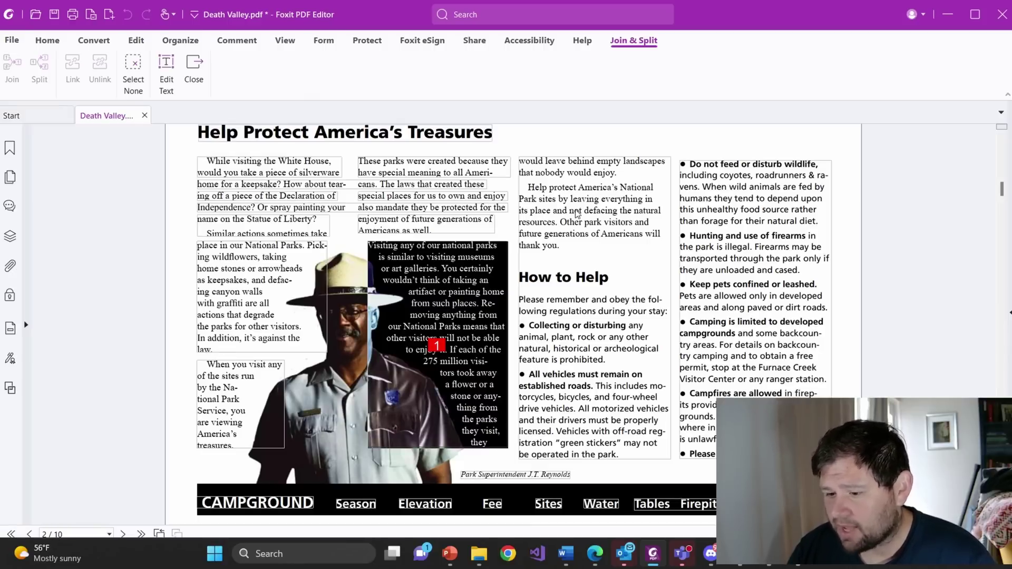
pyautogui.click(578, 213)
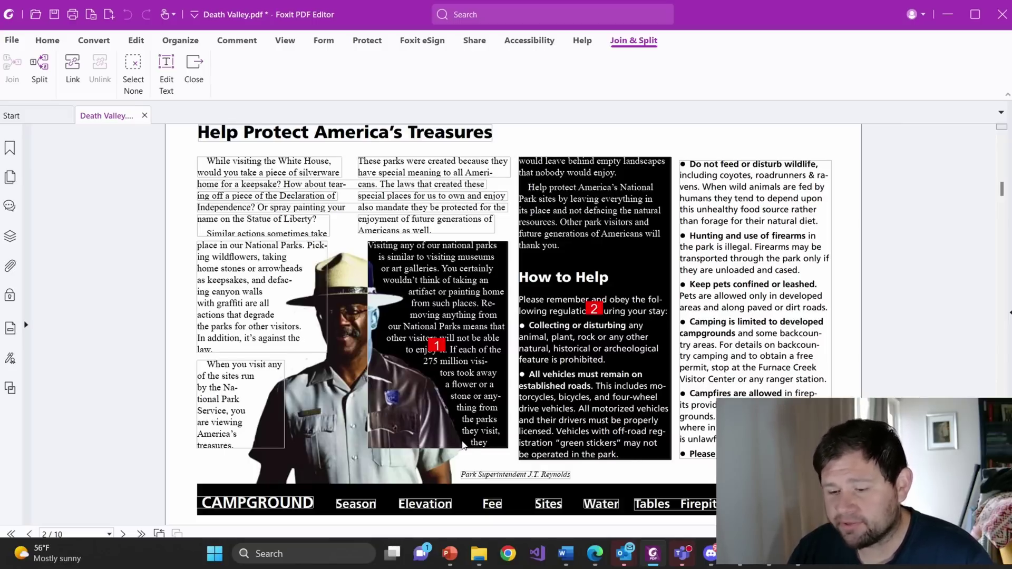
pyautogui.click(73, 76)
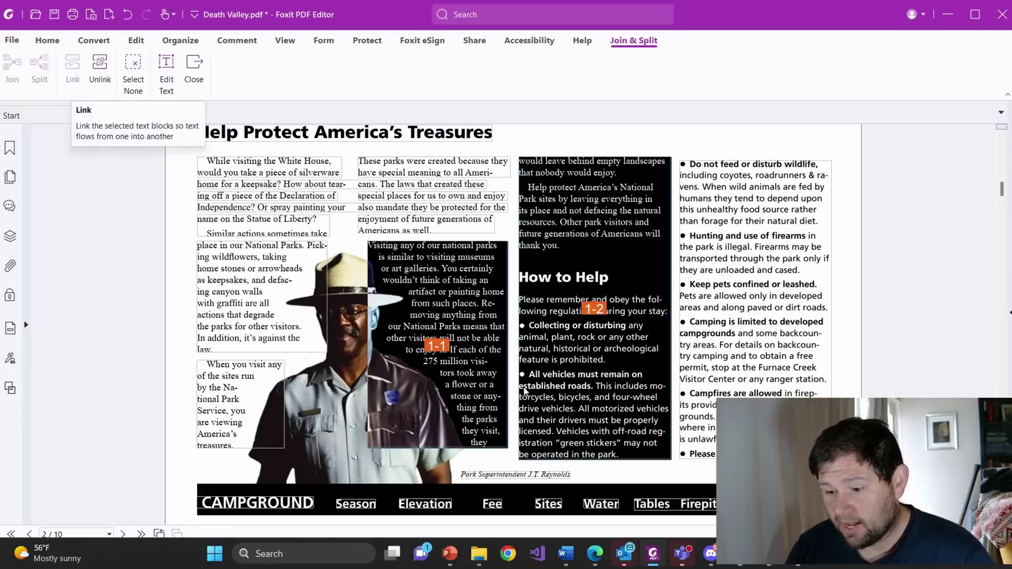
# Return to text editing and add "more text" at the end of the linked block that finishes with "they visit, they"
pyautogui.click(133, 42)
pyautogui.click(72, 74)
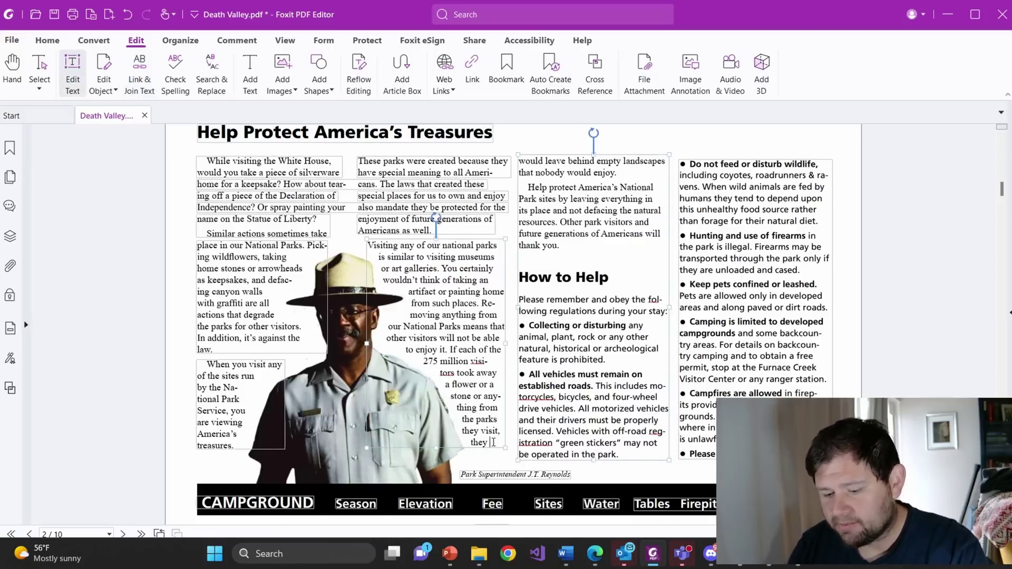
pyautogui.write('more the')
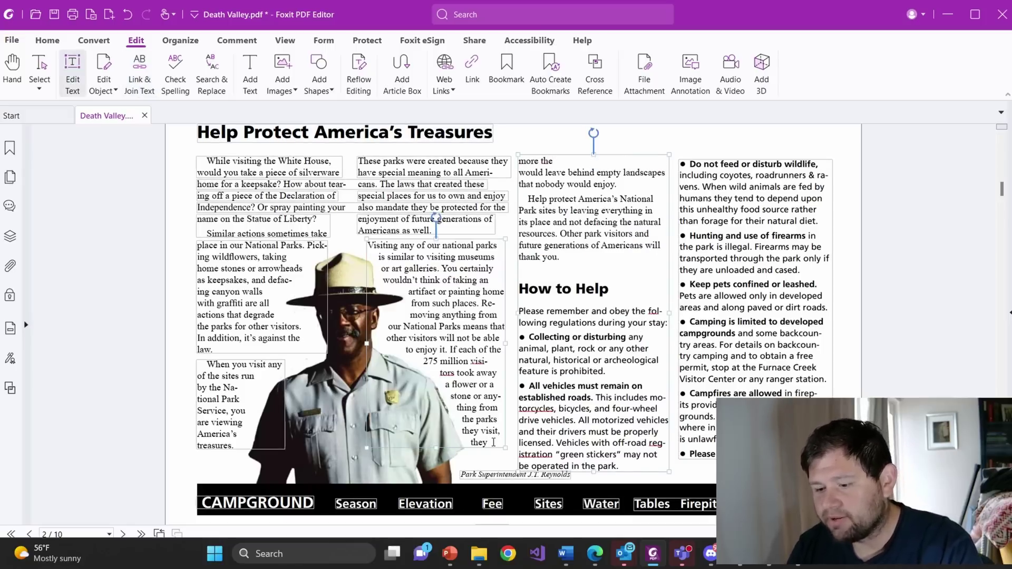
pyautogui.press('BackSpace')
pyautogui.press('BackSpace')
pyautogui.write('ext')
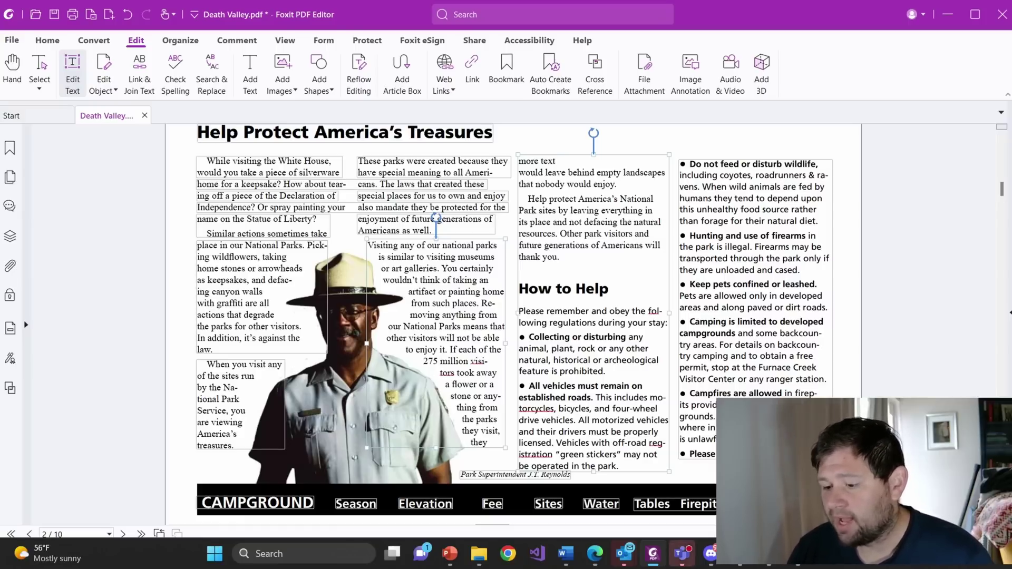
# Switch to Death Valley.pdf in Adobe Acrobat and start editing the PDF on page 2
pyautogui.moveTo(652, 553)
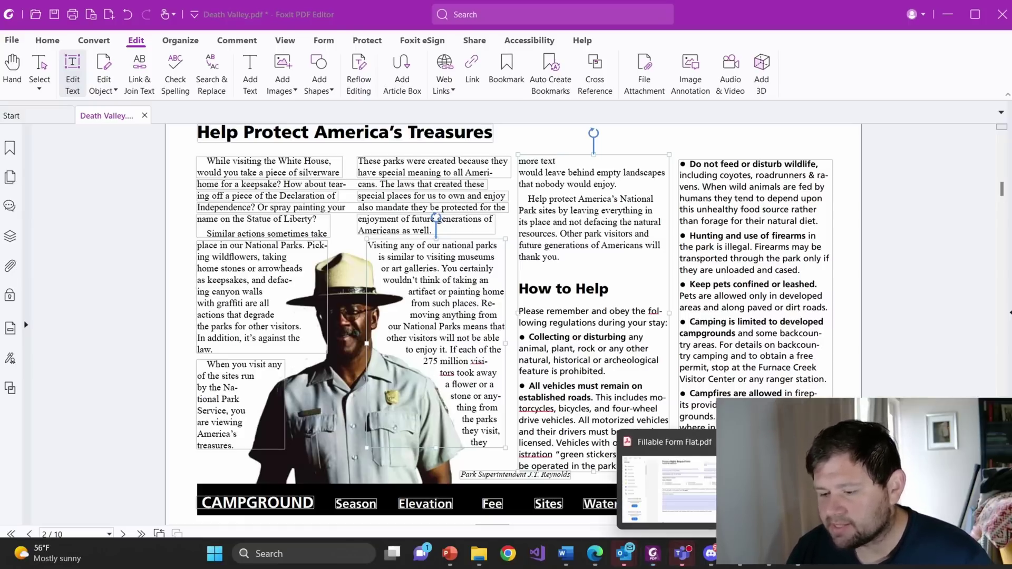
pyautogui.click(667, 490)
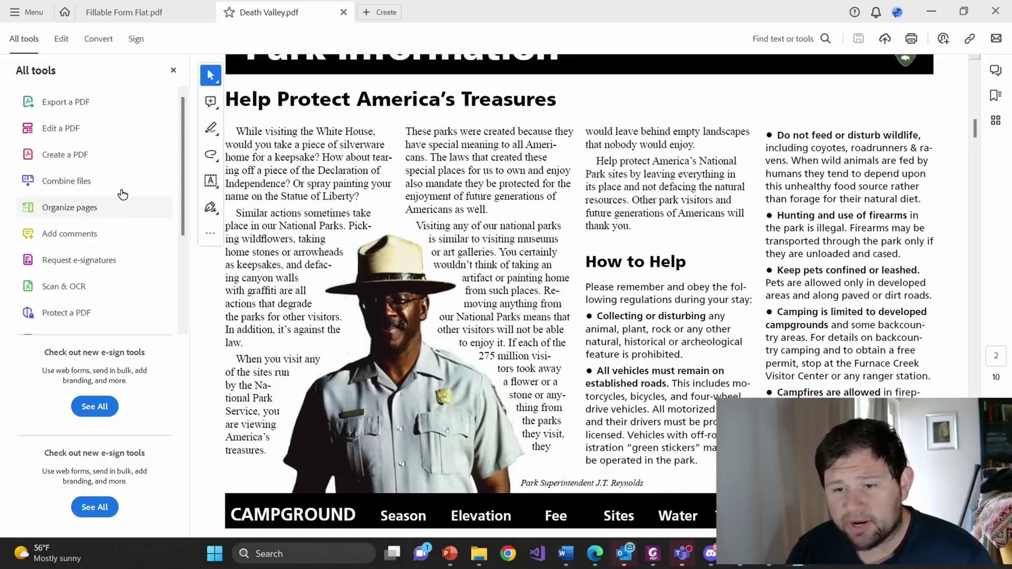
pyautogui.click(62, 42)
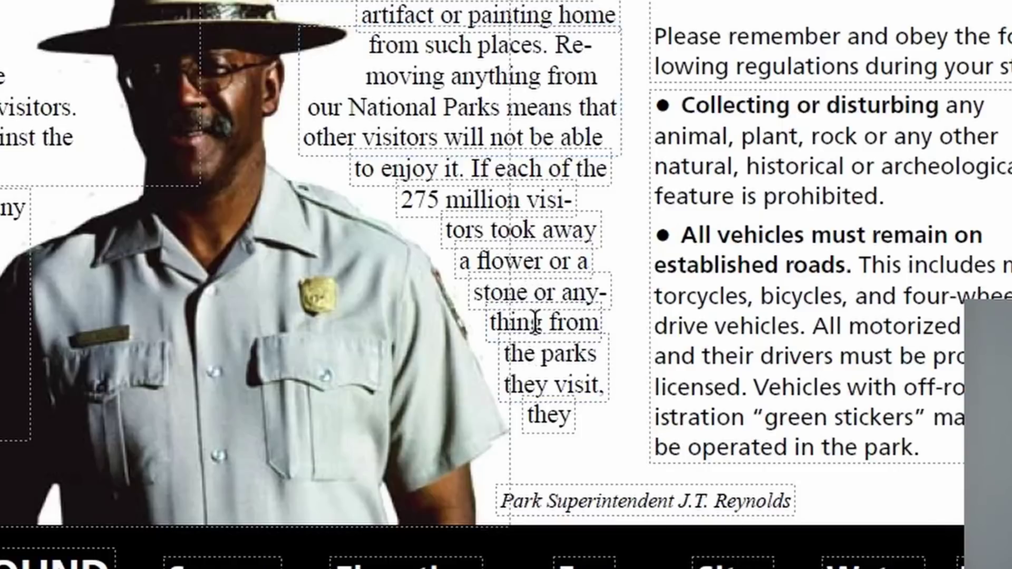
# Select the "thing from", "the parks they visit," and "they" text boxes in turn to examine how the paragraph is divided
pyautogui.click(518, 323)
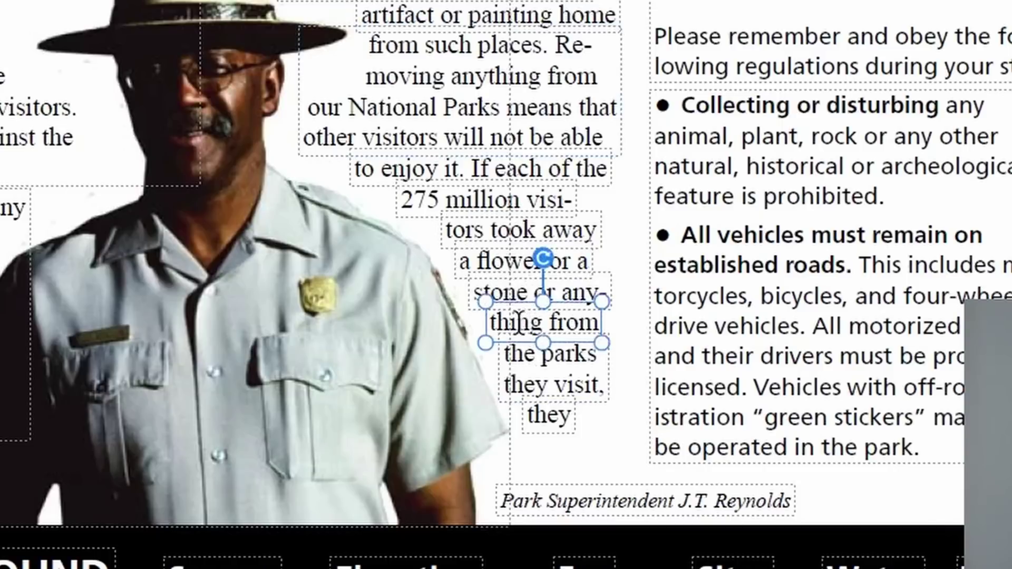
pyautogui.click(584, 384)
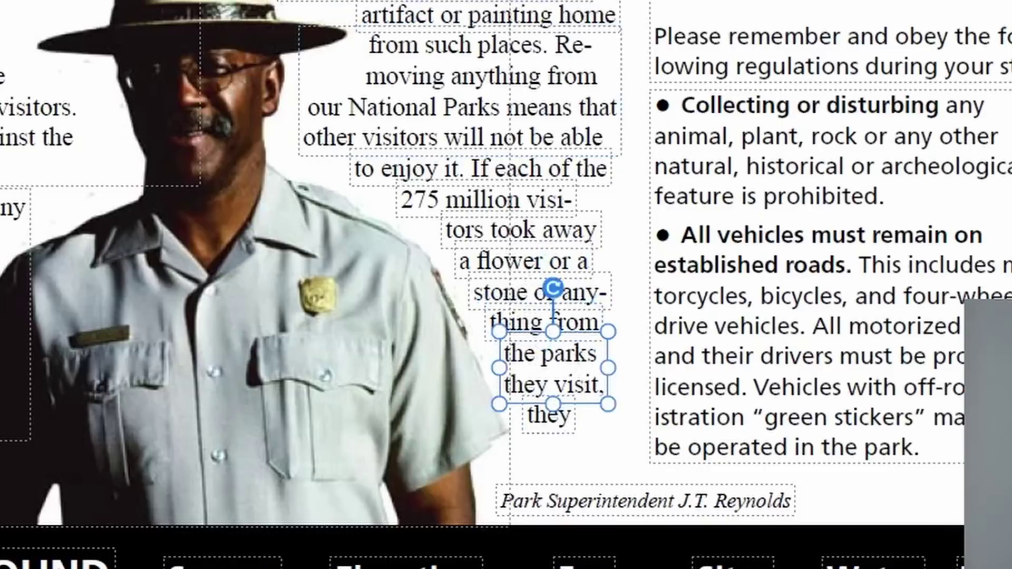
pyautogui.click(550, 415)
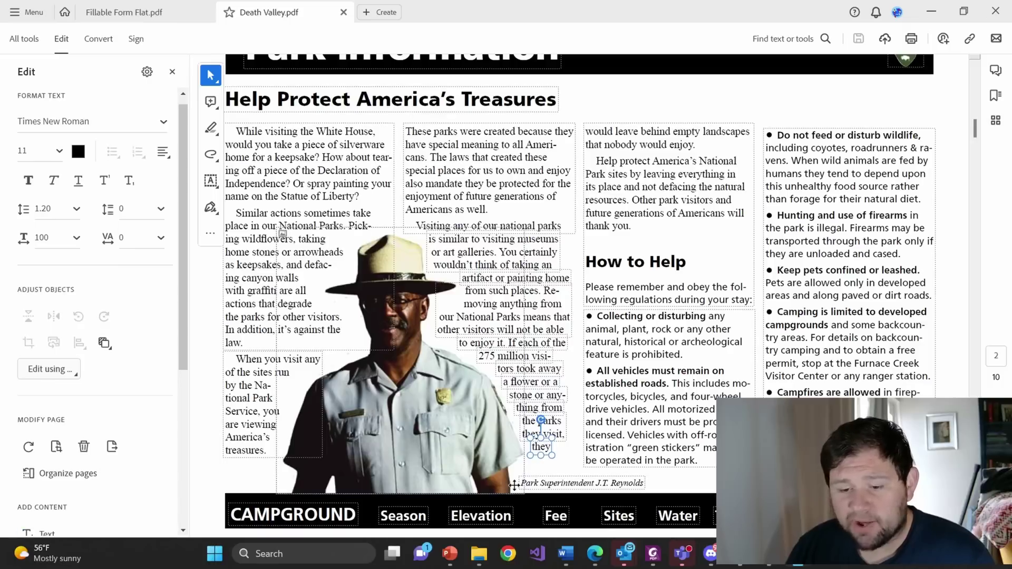
# Add filler text beginning with "tesreesdfgfdg" after "they" in the paragraph's last text box
pyautogui.click(549, 449)
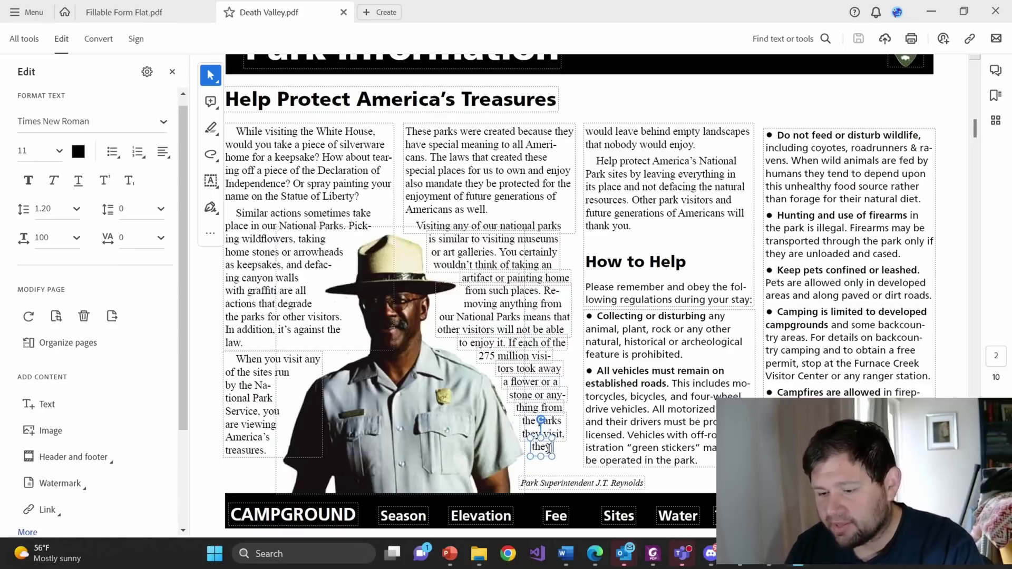
pyautogui.write('tesrees')
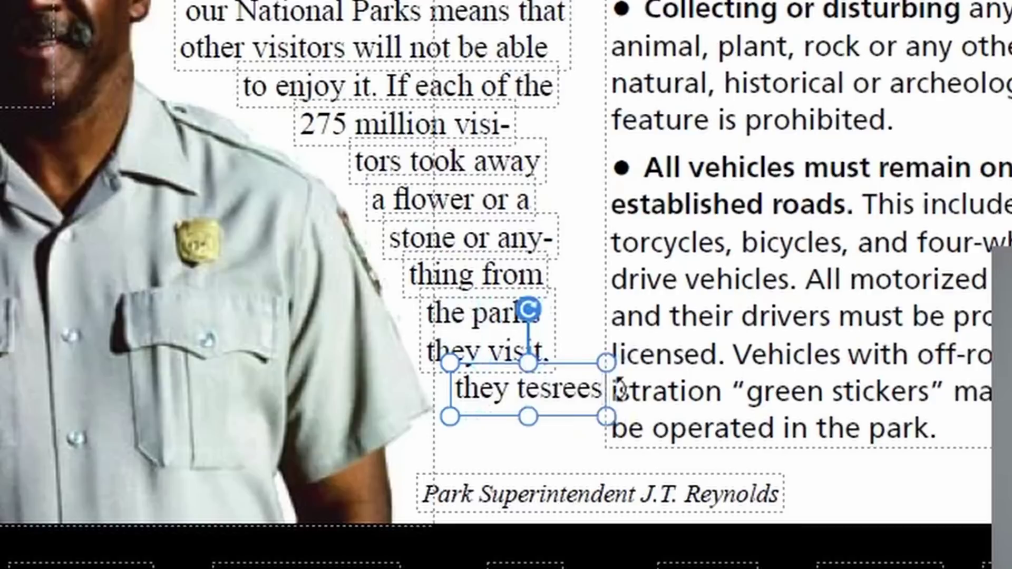
pyautogui.write('dfgfdg')
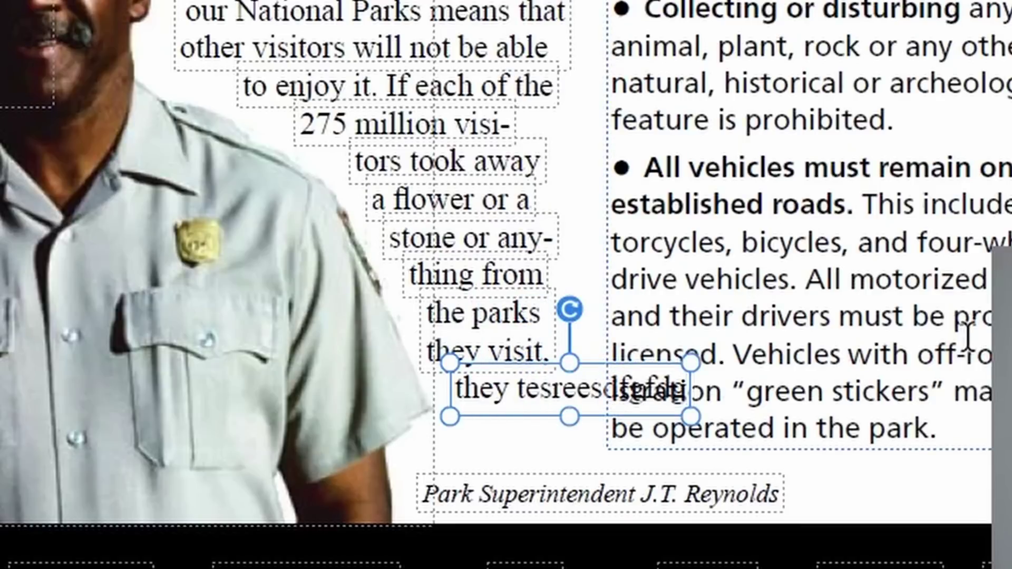
pyautogui.write('fd')
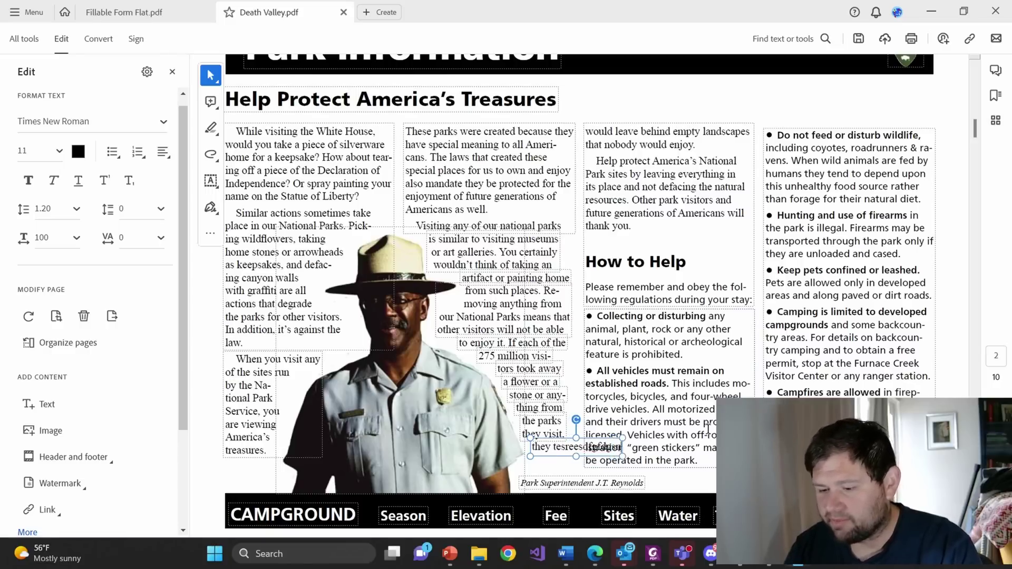
# Shorten the filler text after "they" to "tesree"
pyautogui.press('BackSpace')
pyautogui.press('BackSpace')
pyautogui.press('BackSpace')
pyautogui.press('BackSpace')
pyautogui.press('BackSpace')
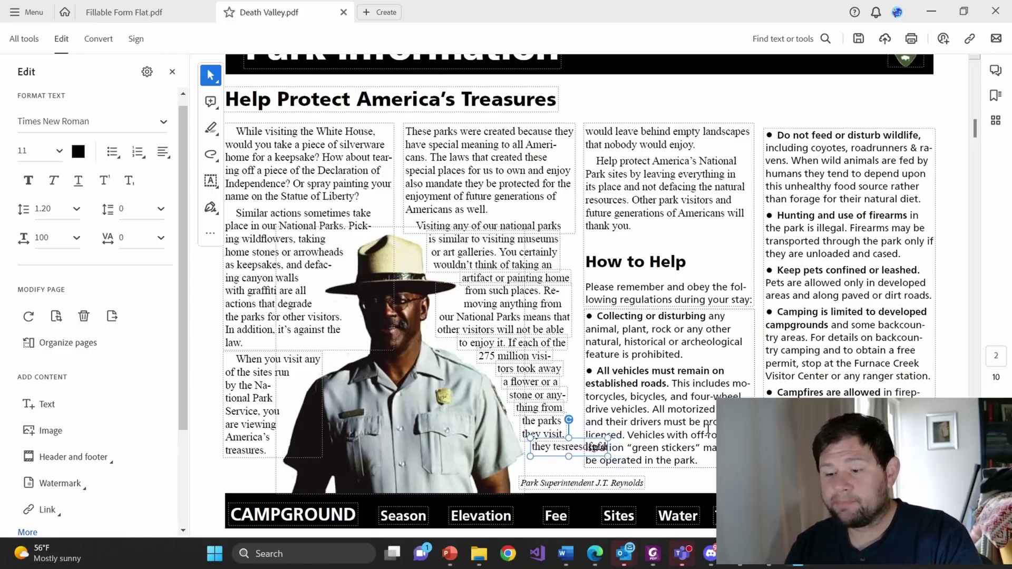
pyautogui.press('BackSpace')
pyautogui.press('BackSpace')
pyautogui.press('BackSpace')
pyautogui.press('BackSpace')
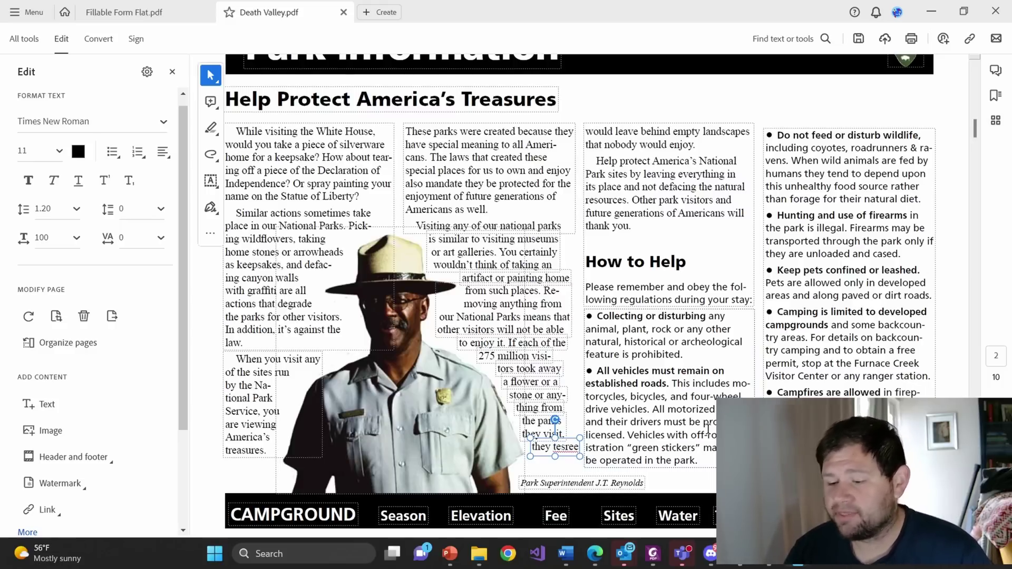
# Switch to Foxit PDF Editor and undo the "more text" addition in the linked text blocks
pyautogui.click(654, 554)
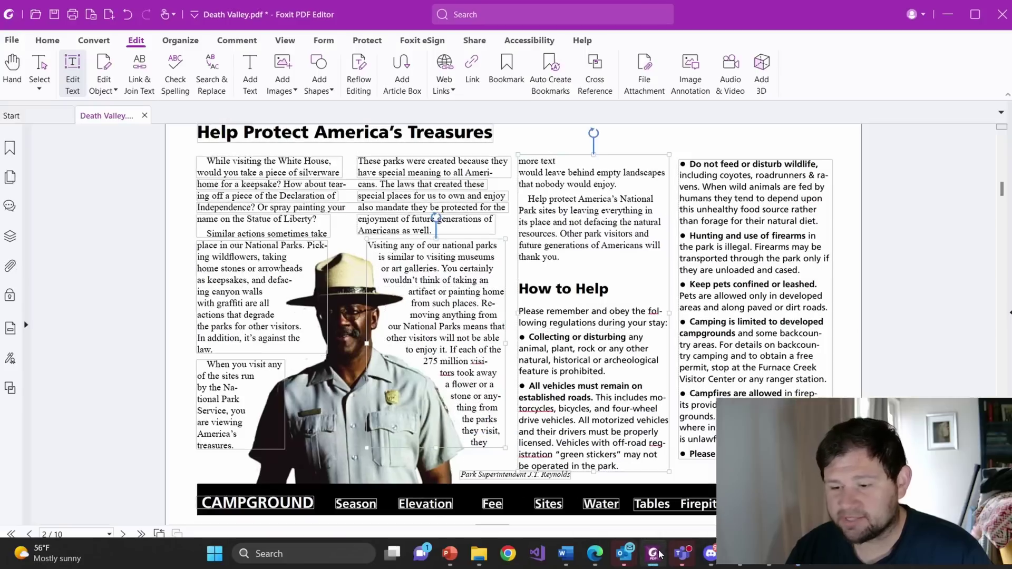
pyautogui.hotkey('ctrl', 'z')
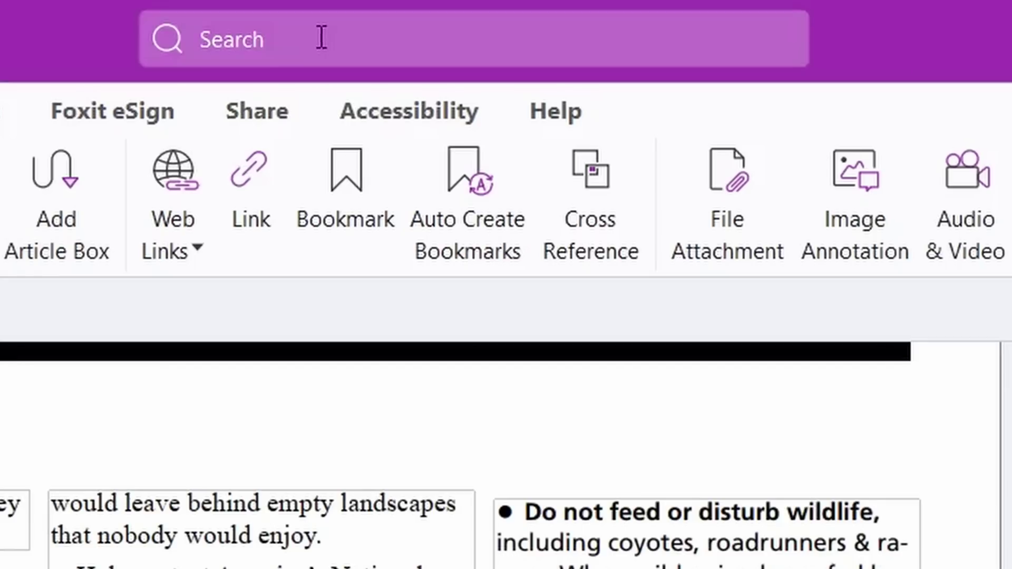
# Open Search & Highlight, keeping the search in the current PDF document and matching the exact word or phrase
pyautogui.click(480, 18)
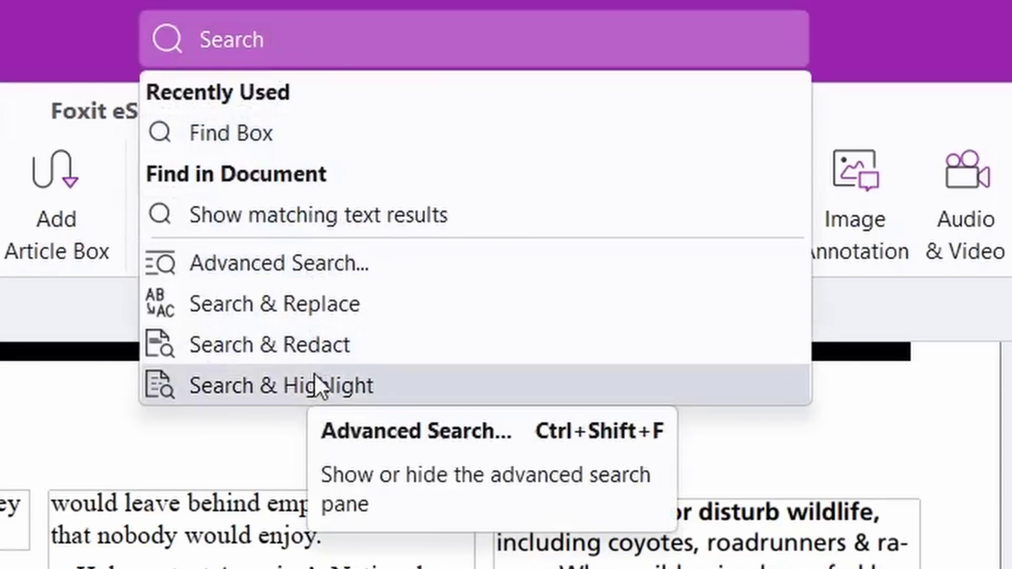
pyautogui.click(246, 398)
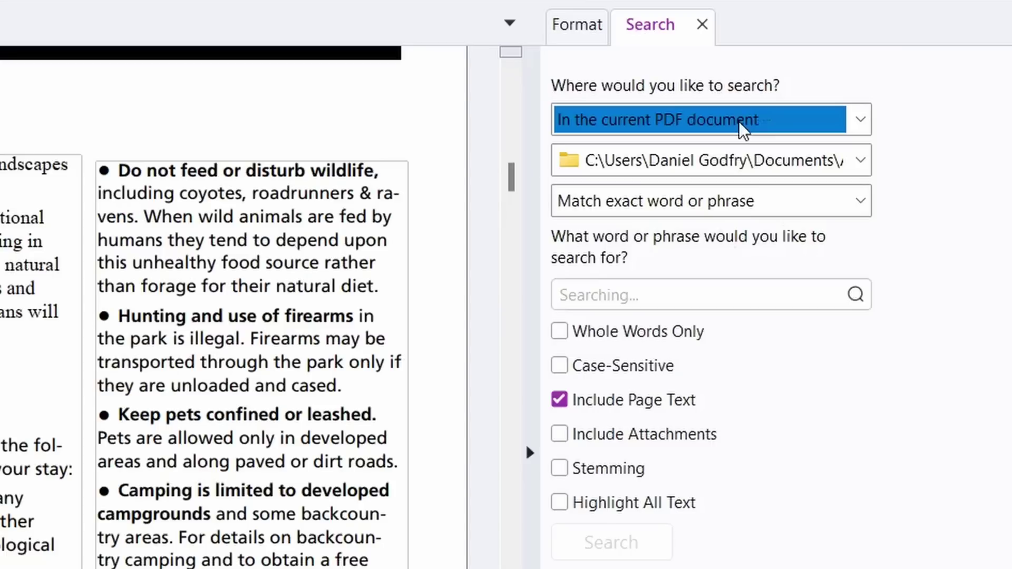
pyautogui.click(806, 120)
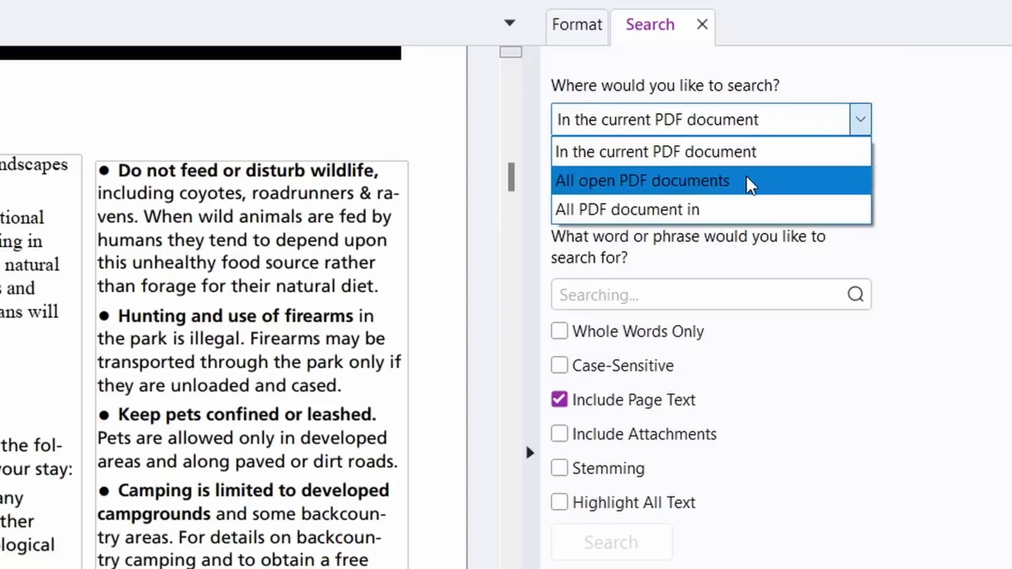
pyautogui.click(744, 154)
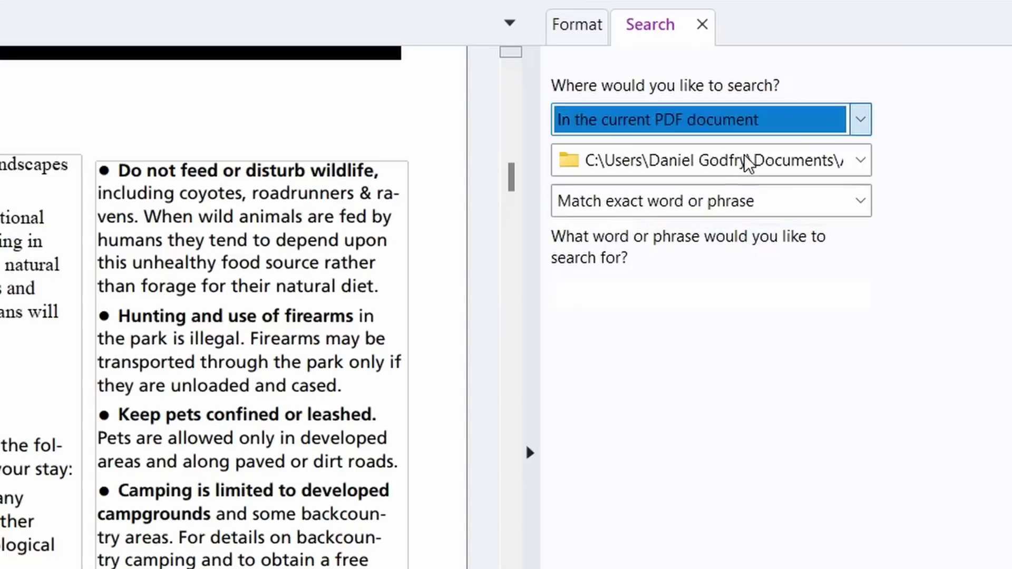
pyautogui.click(938, 200)
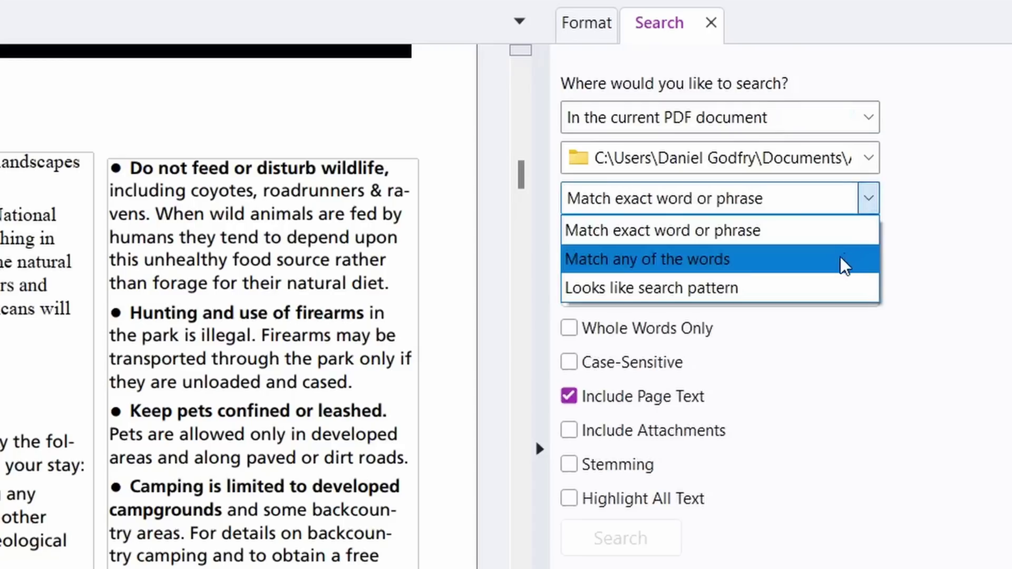
pyautogui.click(790, 239)
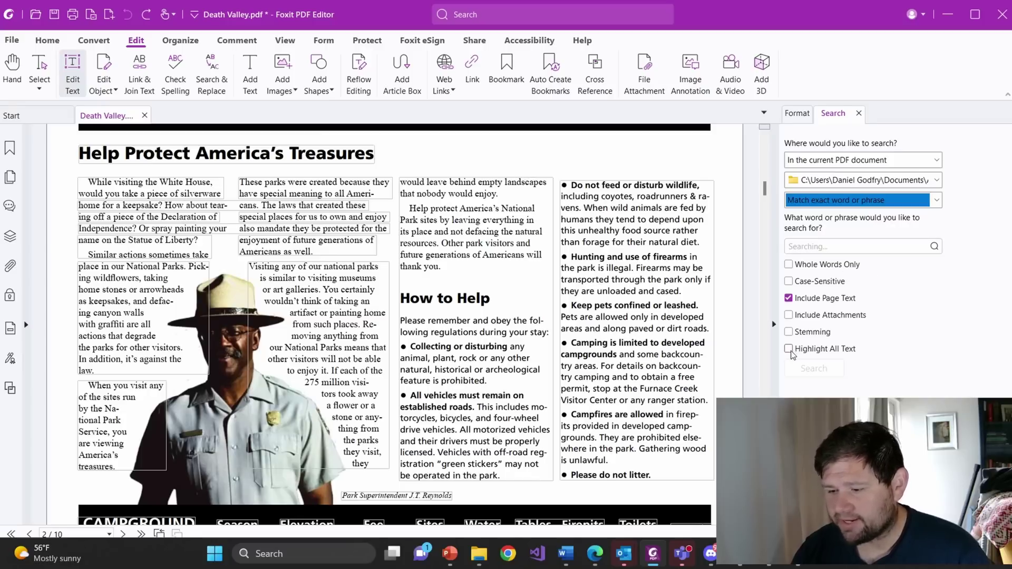
# Enable Highlight All Text and search the document for "Parks"
pyautogui.click(789, 349)
pyautogui.click(832, 248)
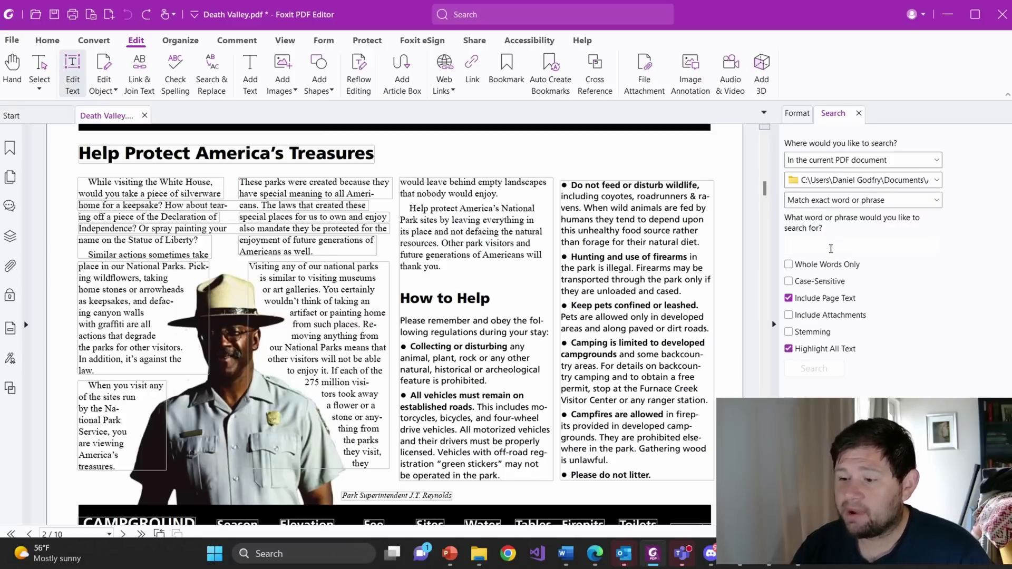
pyautogui.write('Parks')
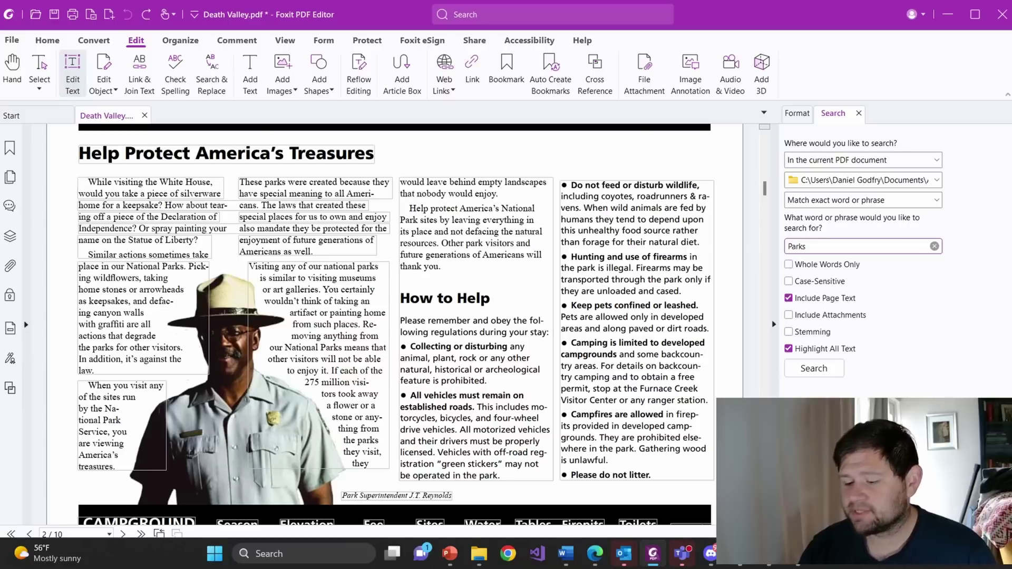
pyautogui.press('Return')
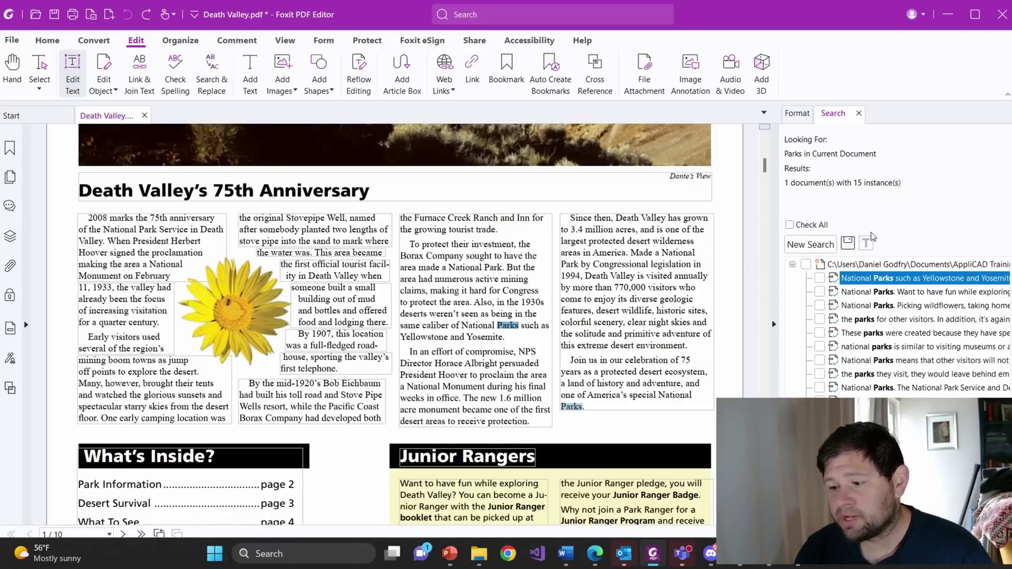
# Select every "Parks" search result and highlight them all in the document
pyautogui.click(790, 225)
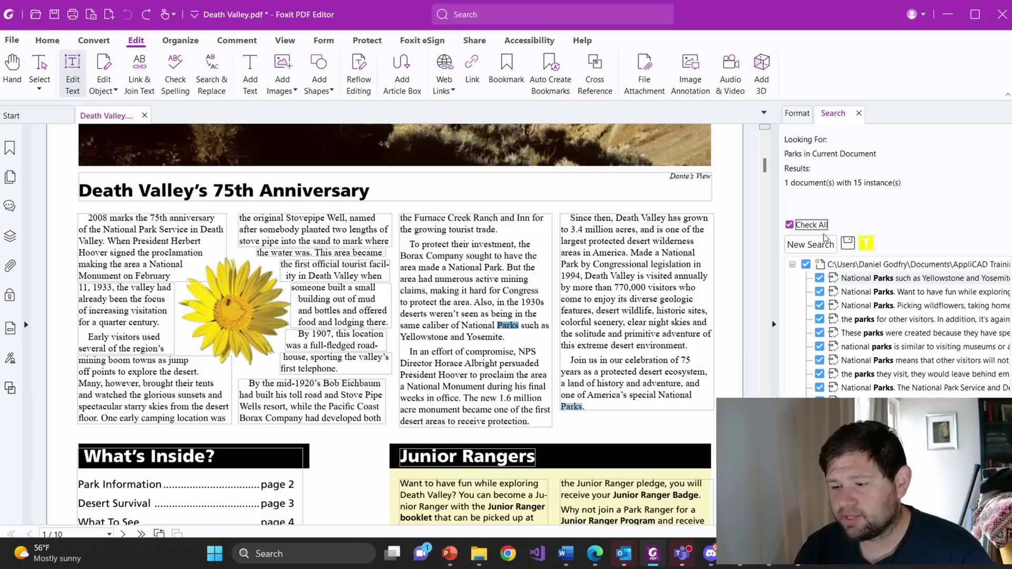
pyautogui.click(866, 244)
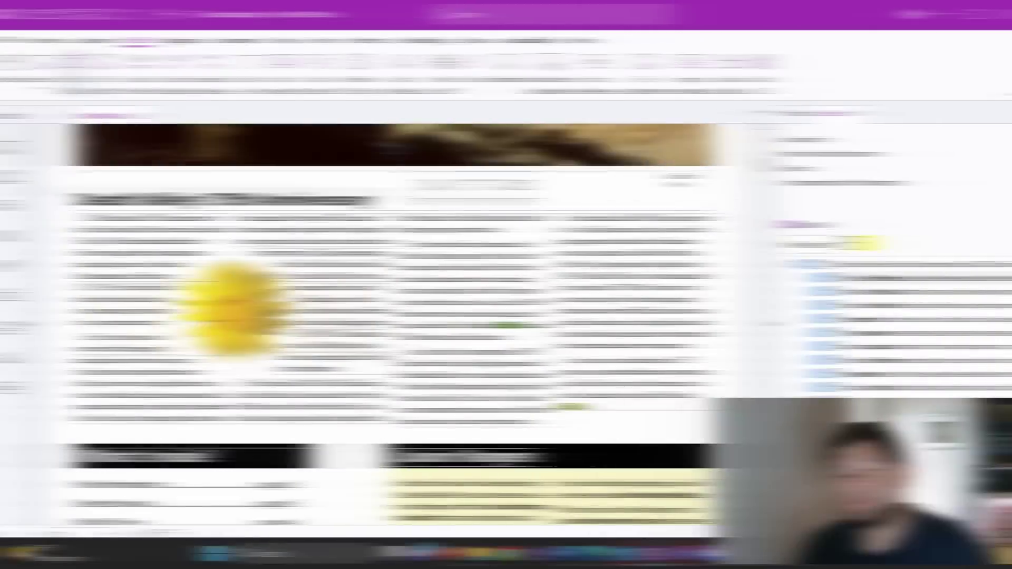
pyautogui.click(411, 201)
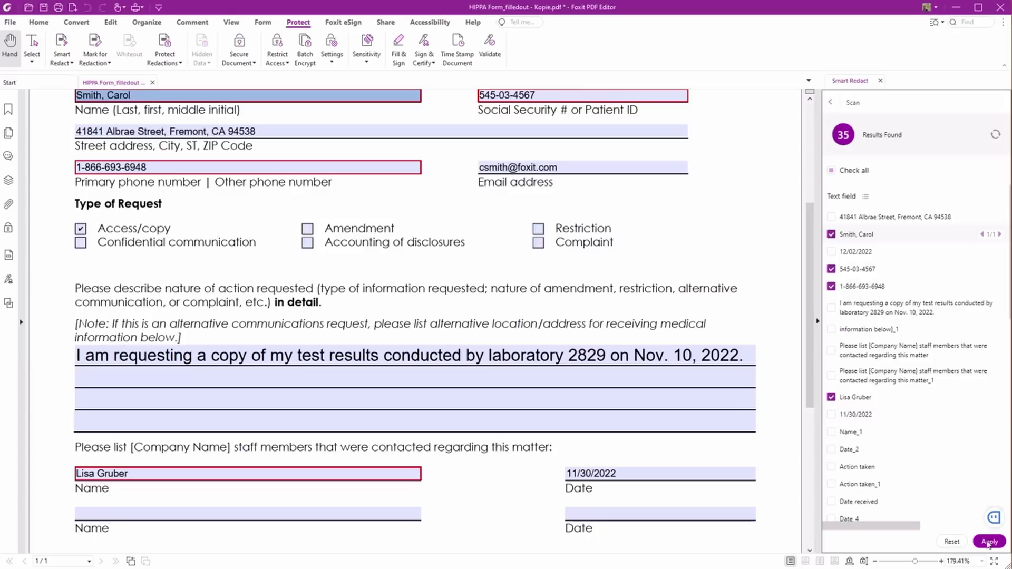
# Apply Smart Redact to the checked name, ID number and phone entries in the HIPPA form and continue to further redaction
pyautogui.click(989, 543)
pyautogui.click(595, 309)
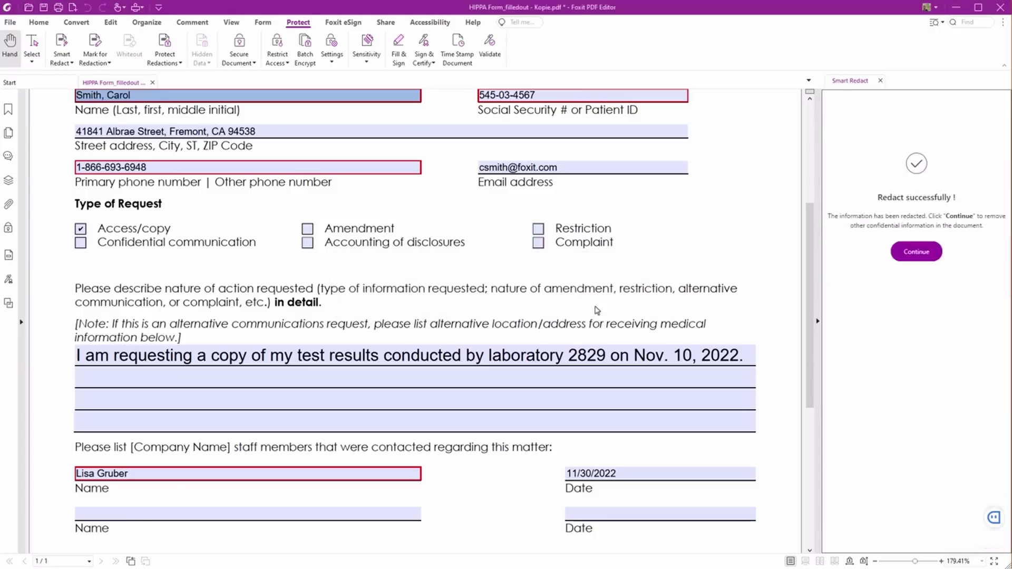
pyautogui.click(917, 255)
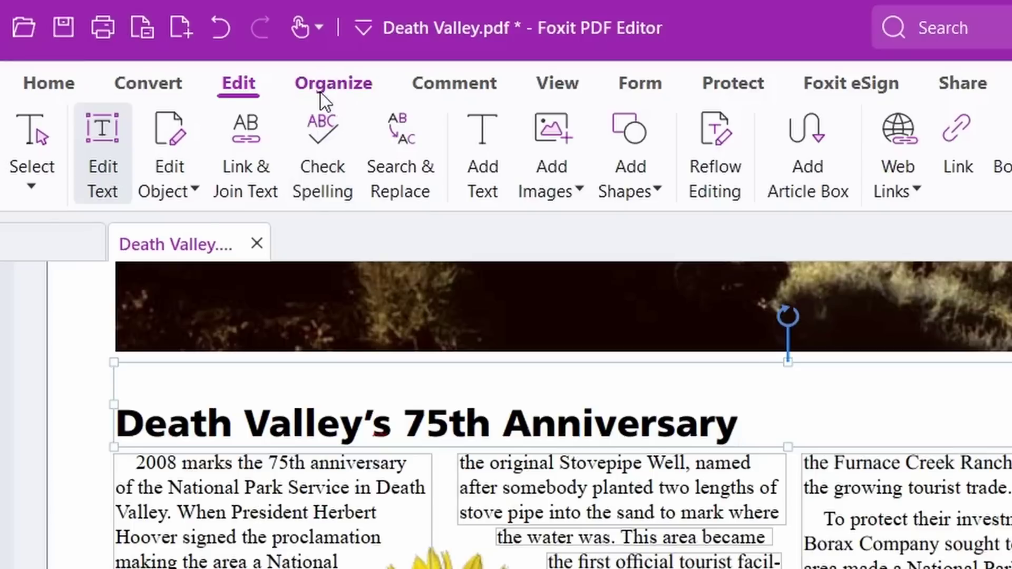
# Start Auto Redaction on the Death Valley document, accept the text recognition note, and review the Favorite List of confidential information categories
pyautogui.click(710, 94)
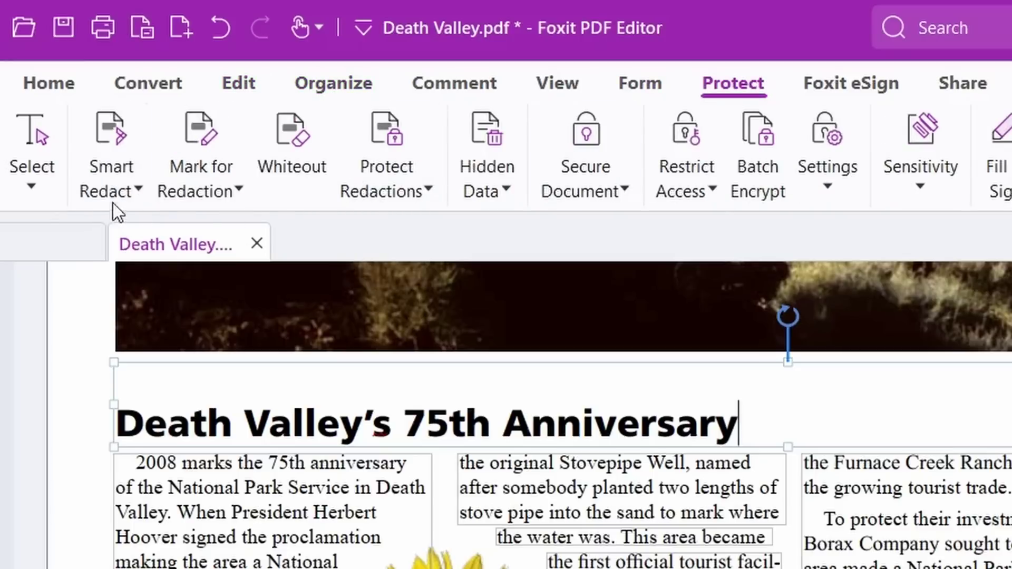
pyautogui.click(137, 187)
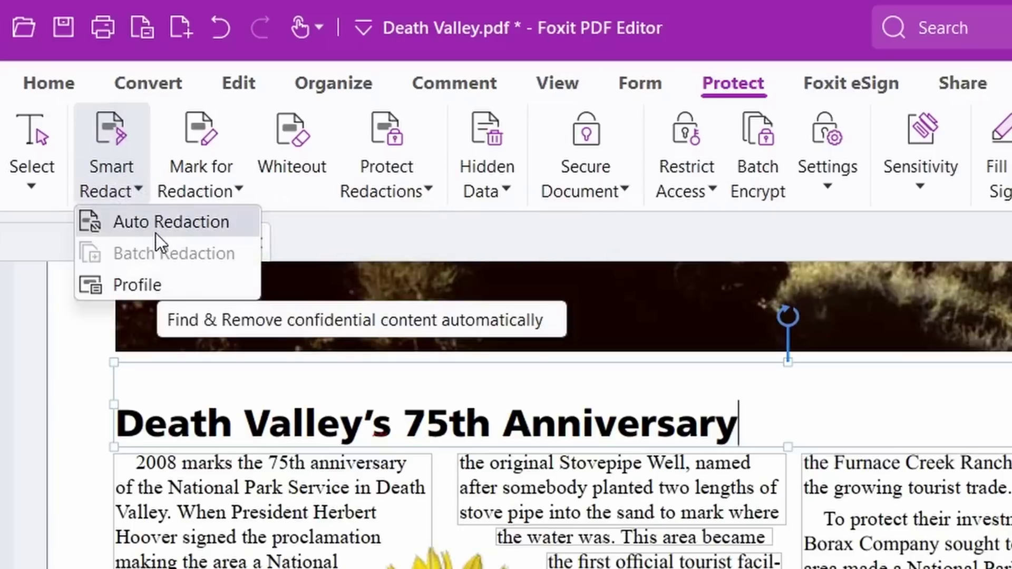
pyautogui.click(148, 228)
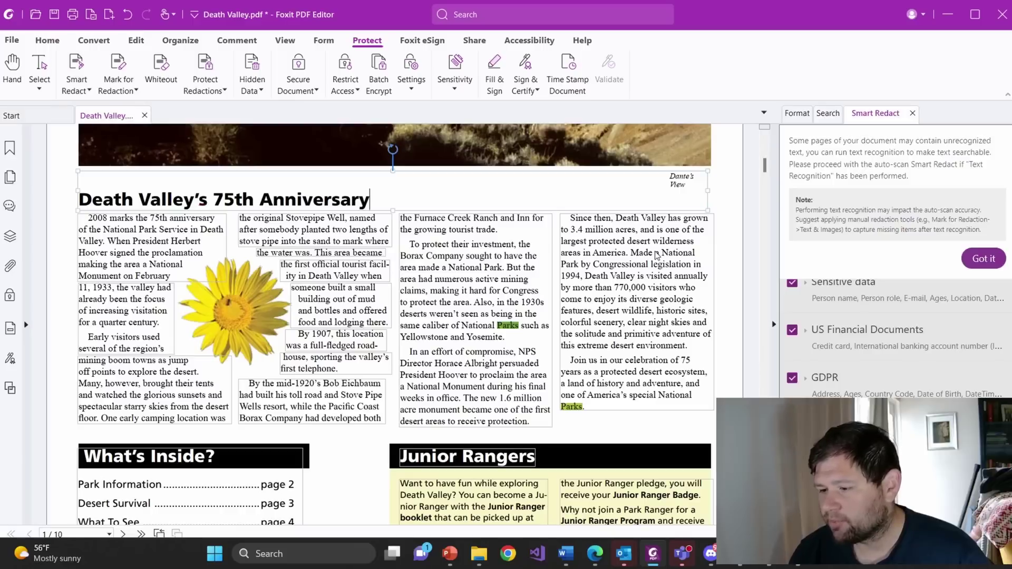
pyautogui.click(983, 259)
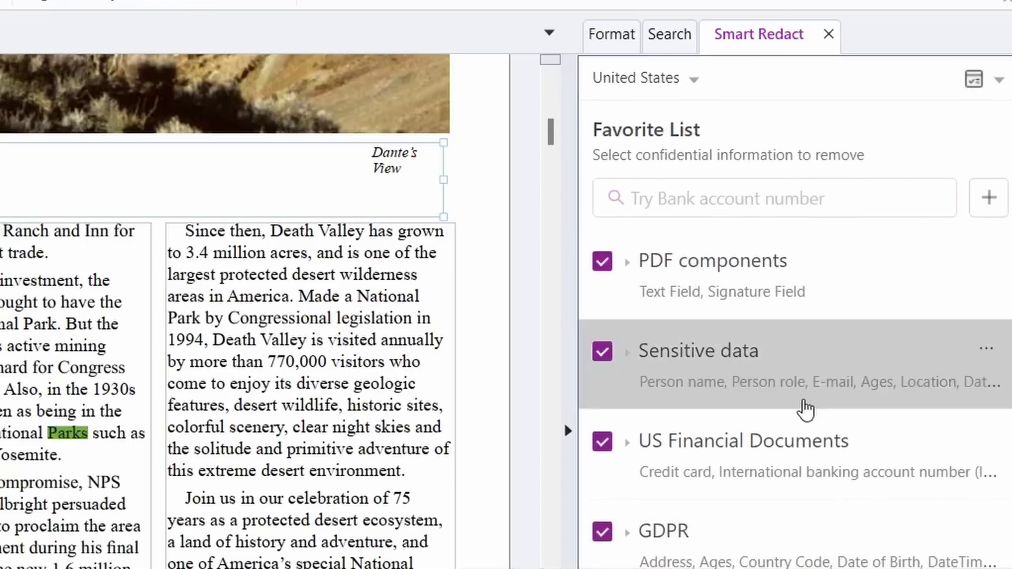
pyautogui.scroll(-1, 806, 410)
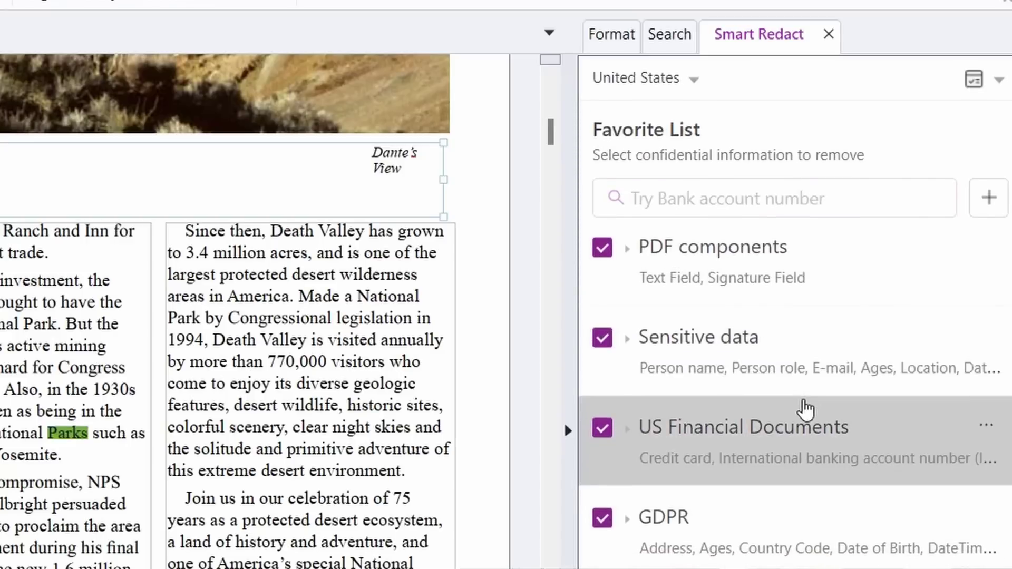
pyautogui.scroll(-1, 798, 468)
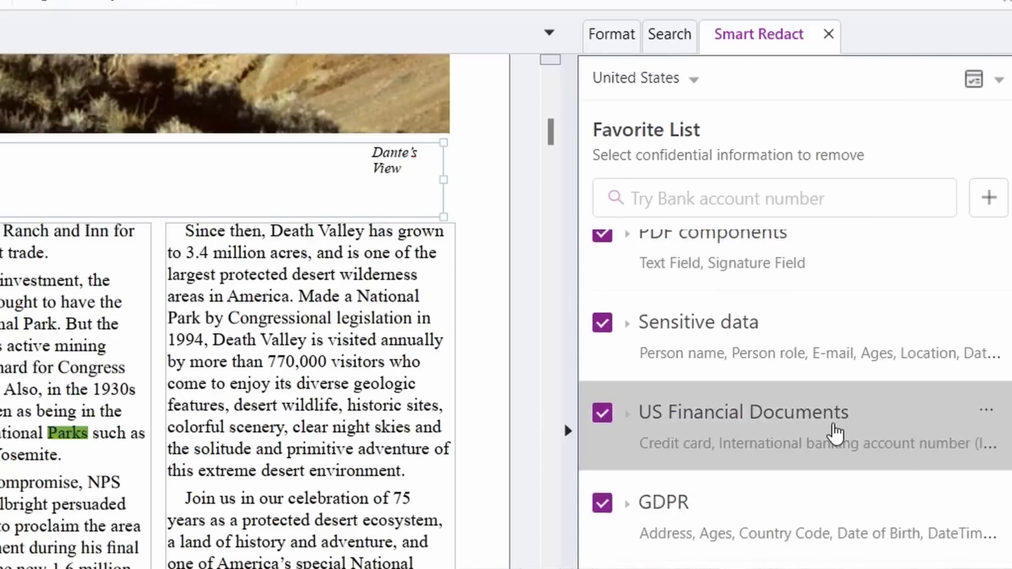
pyautogui.scroll(1, 835, 433)
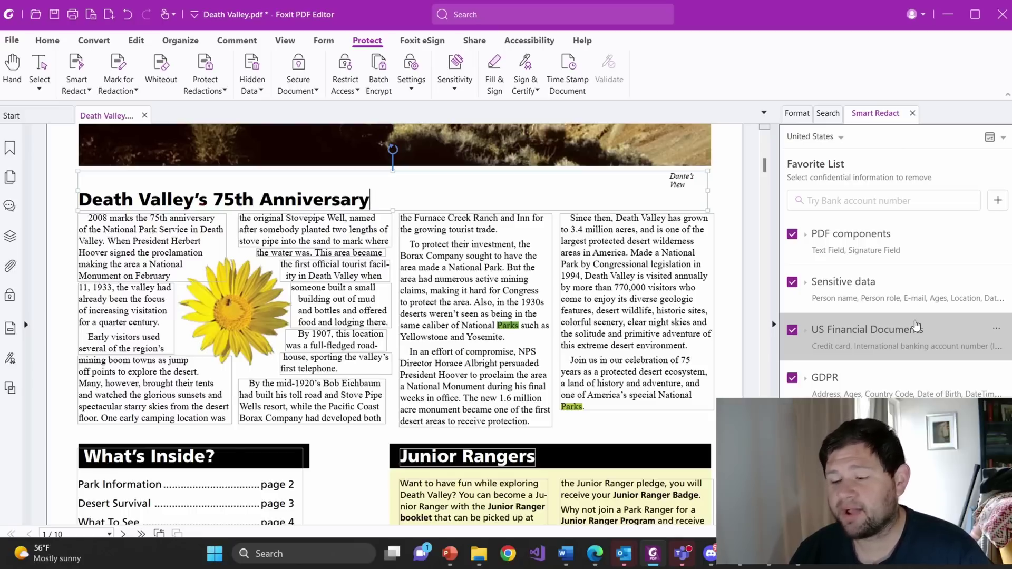
pyautogui.scroll(-1, 854, 311)
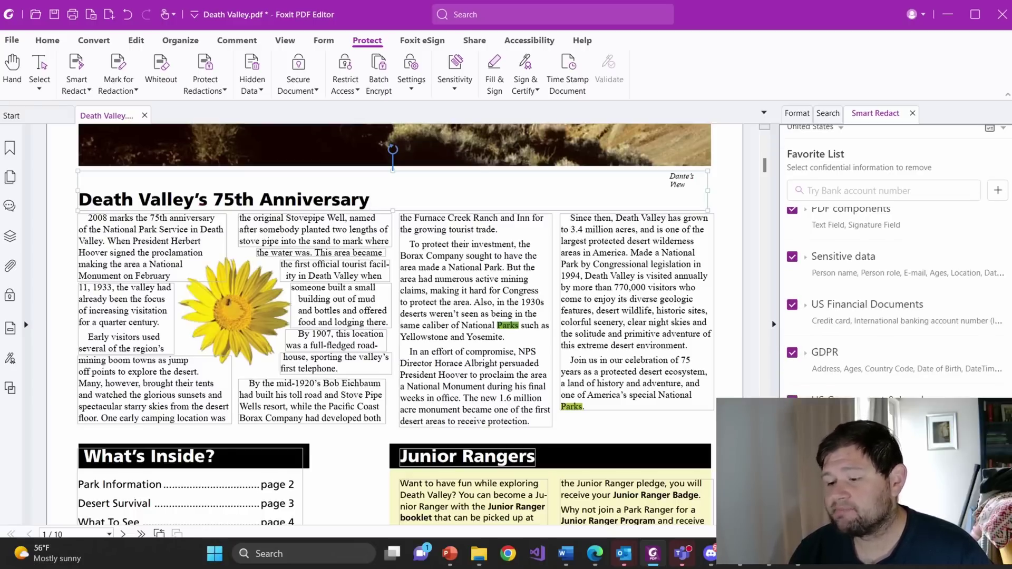
pyautogui.scroll(1, 905, 389)
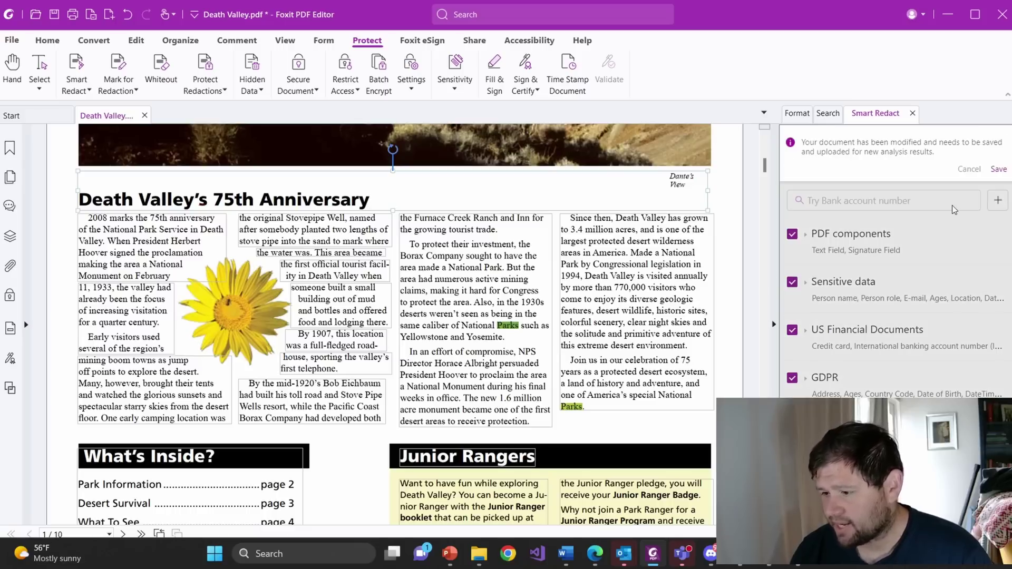
# Save the modified document under the new name Death ValleyNew so the redaction scan can analyze it
pyautogui.click(998, 170)
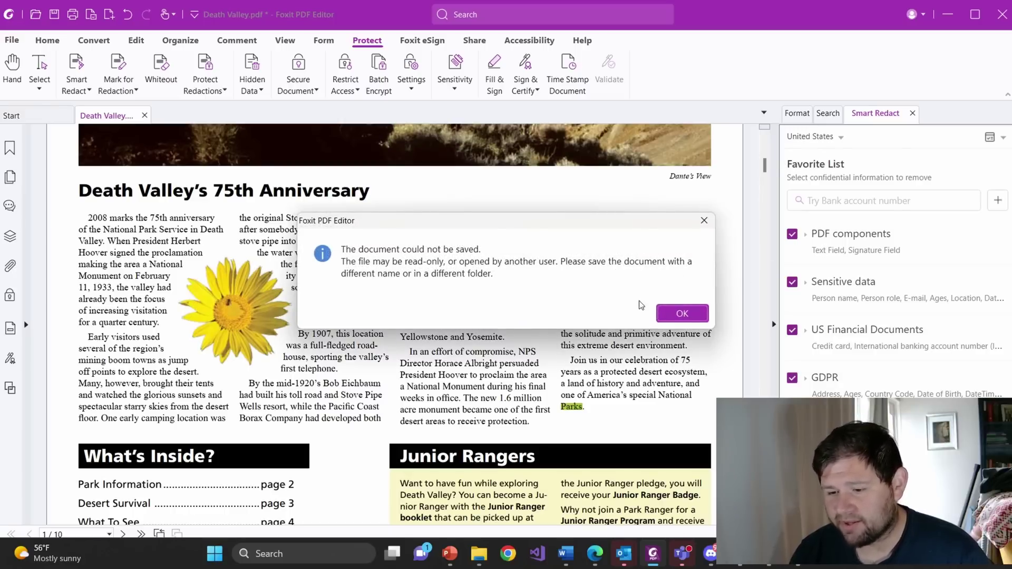
pyautogui.click(672, 313)
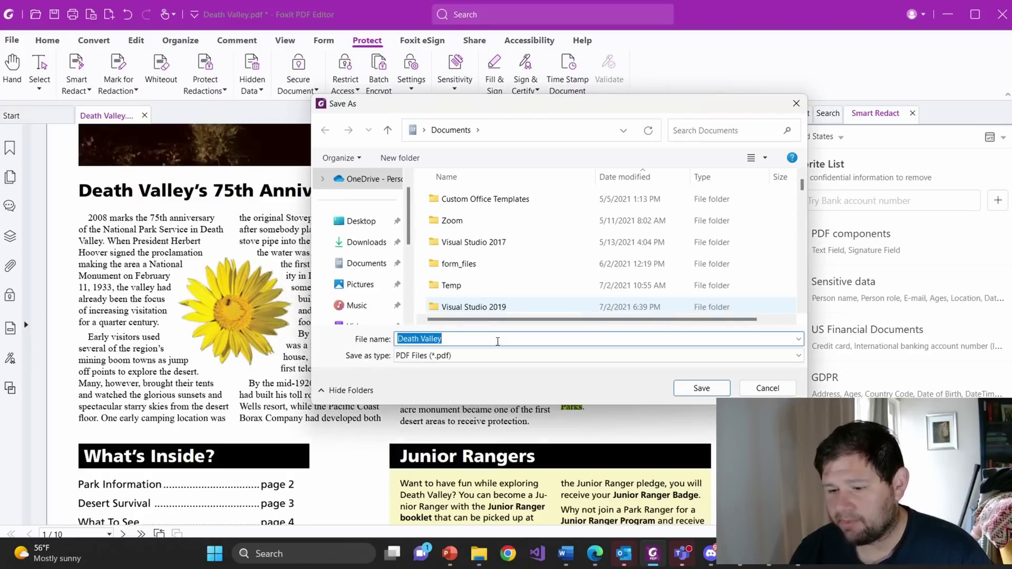
pyautogui.click(458, 343)
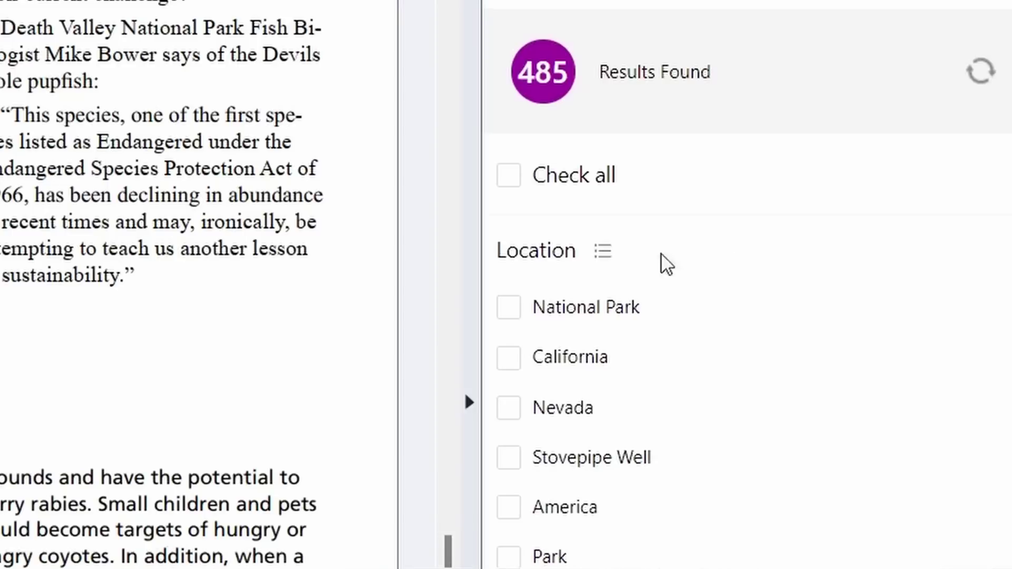
# Examine the Location matches in the Smart Redact scan results and the redaction categories that flagged them
pyautogui.scroll(-4, 584, 347)
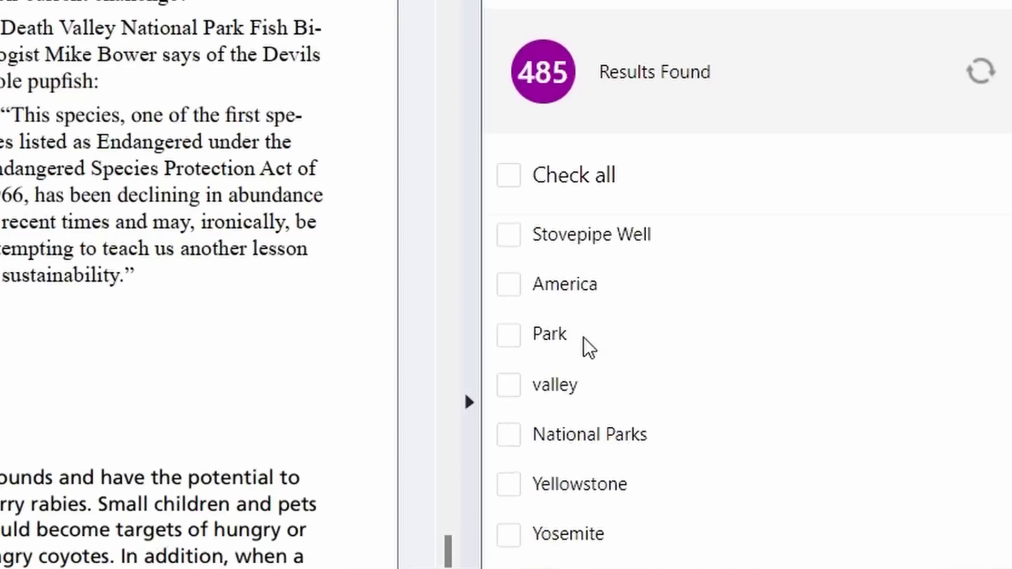
pyautogui.scroll(4, 584, 347)
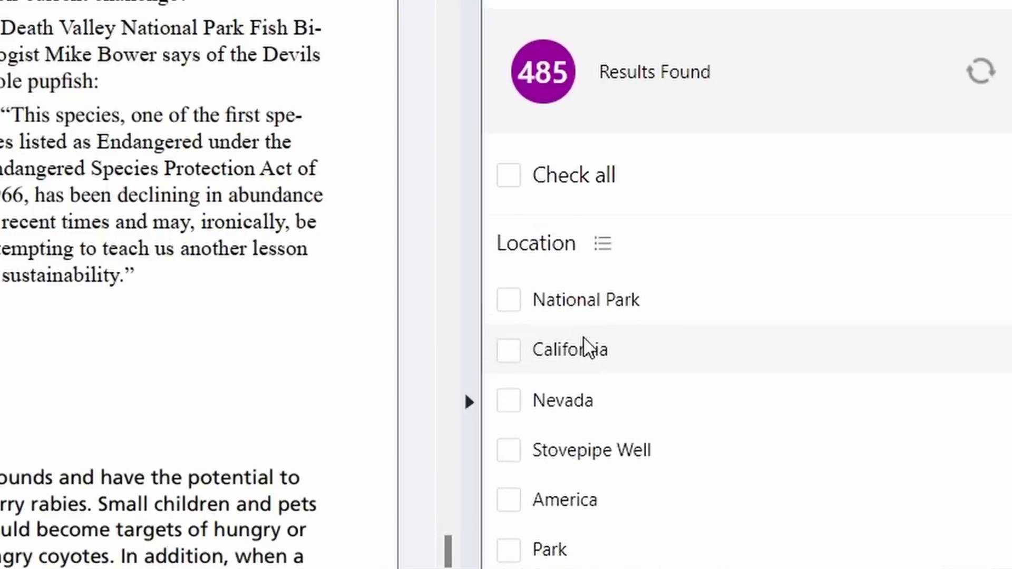
pyautogui.scroll(-10, 589, 348)
pyautogui.scroll(-8, 584, 340)
pyautogui.scroll(12, 584, 338)
pyautogui.scroll(15, 610, 340)
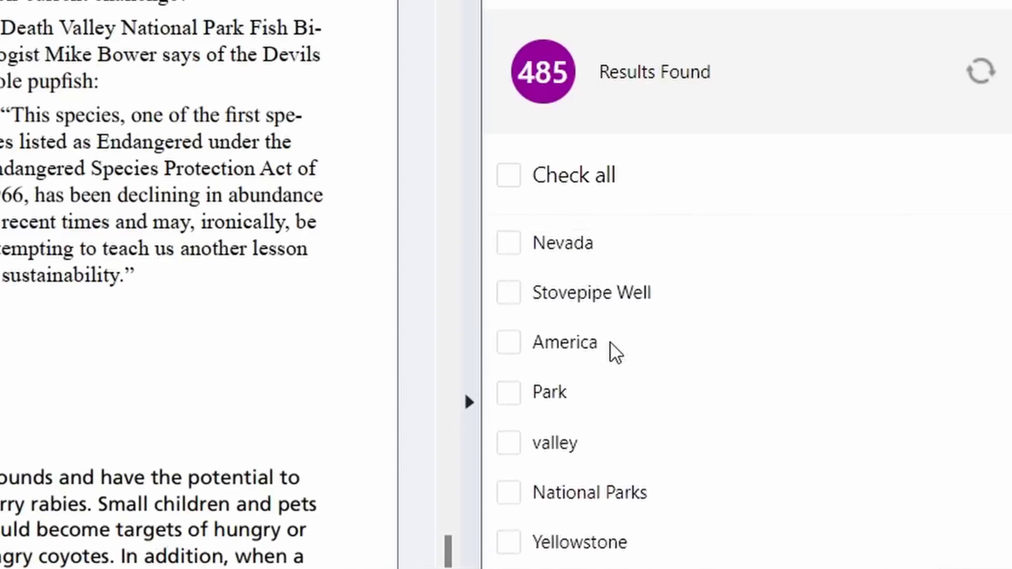
pyautogui.scroll(3, 610, 341)
pyautogui.click(602, 252)
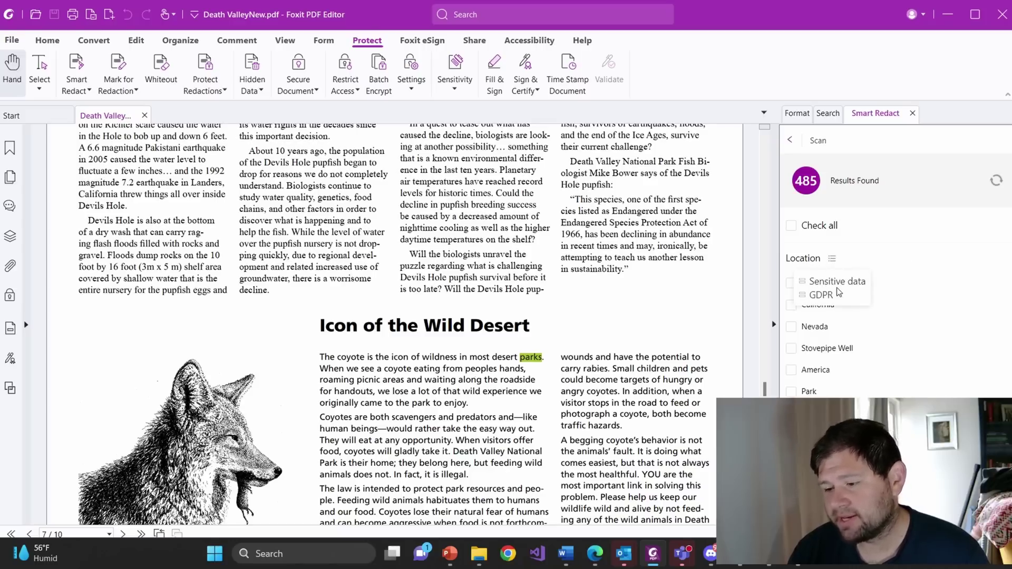
# Look through the remaining scan results, including the place, person role and DateTime matches, down to the Person name group
pyautogui.scroll(-5, 912, 302)
pyautogui.scroll(-10, 912, 302)
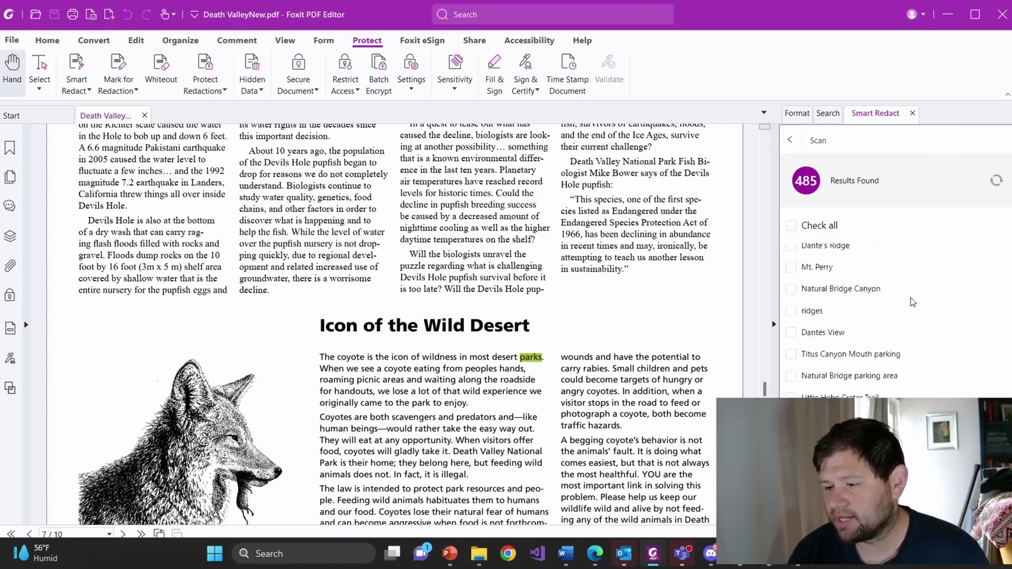
pyautogui.scroll(-10, 913, 302)
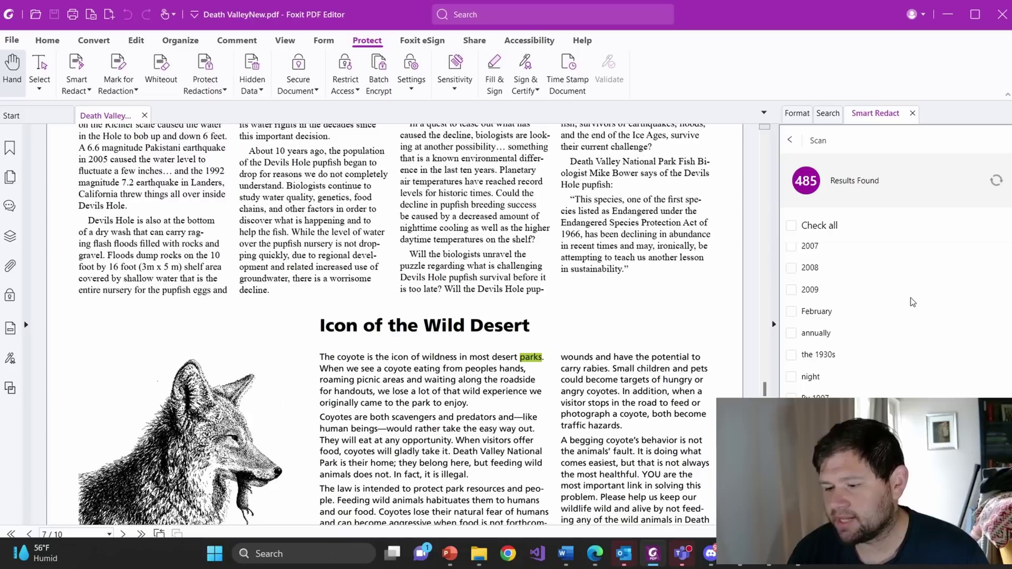
pyautogui.scroll(-4, 912, 301)
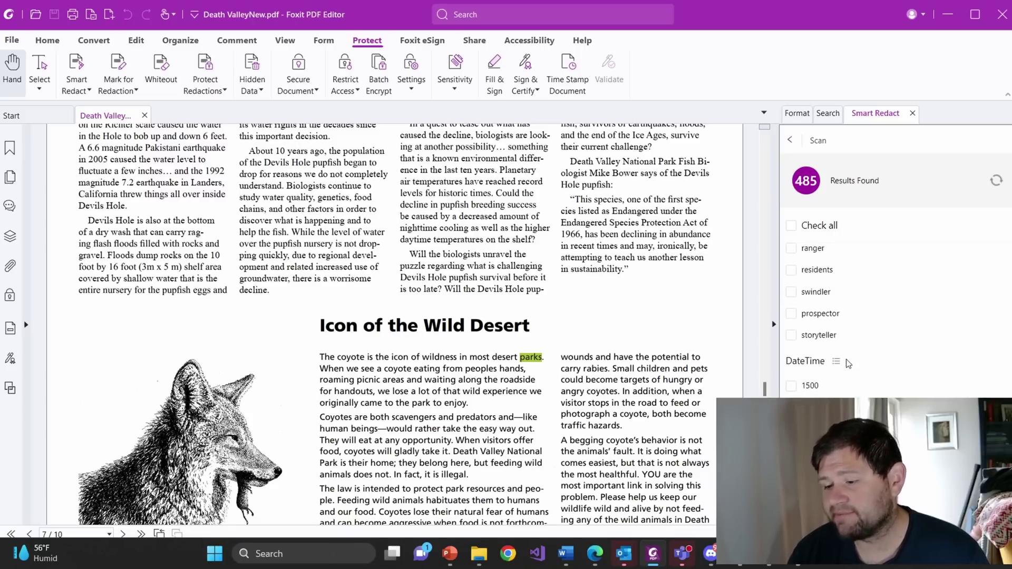
pyautogui.scroll(-3, 849, 380)
pyautogui.scroll(-5, 848, 364)
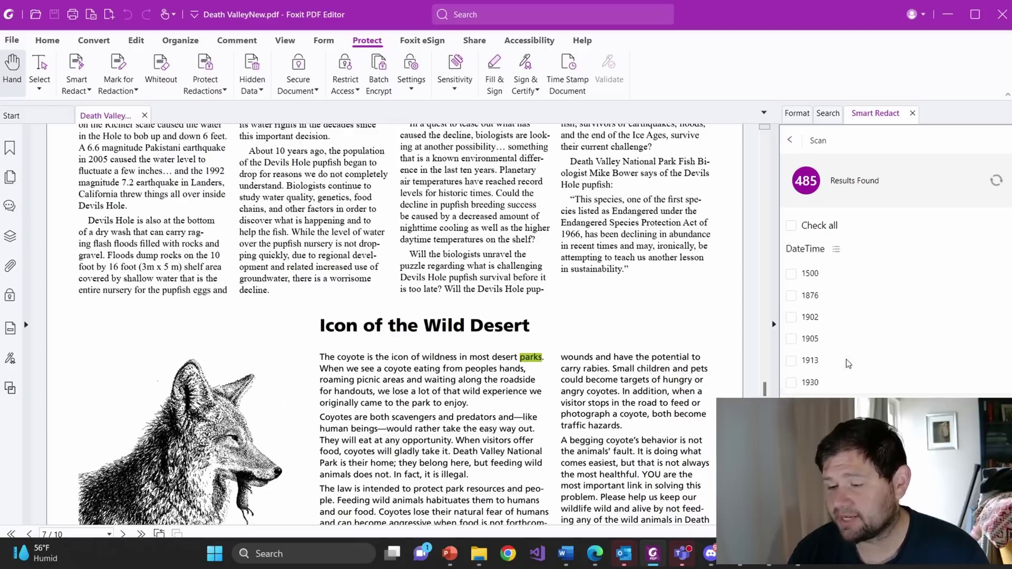
pyautogui.scroll(-6, 847, 359)
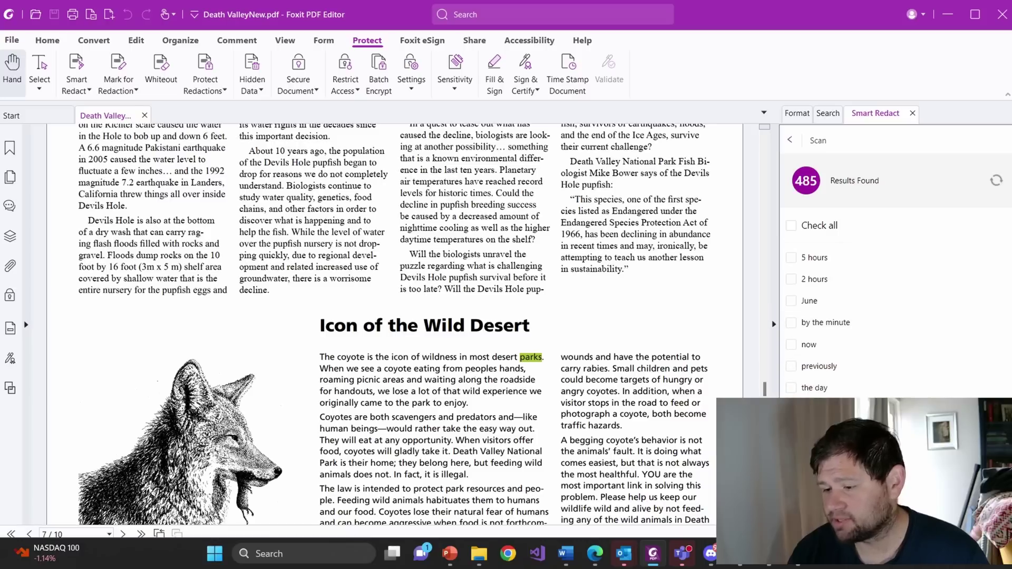
pyautogui.scroll(-5, 846, 326)
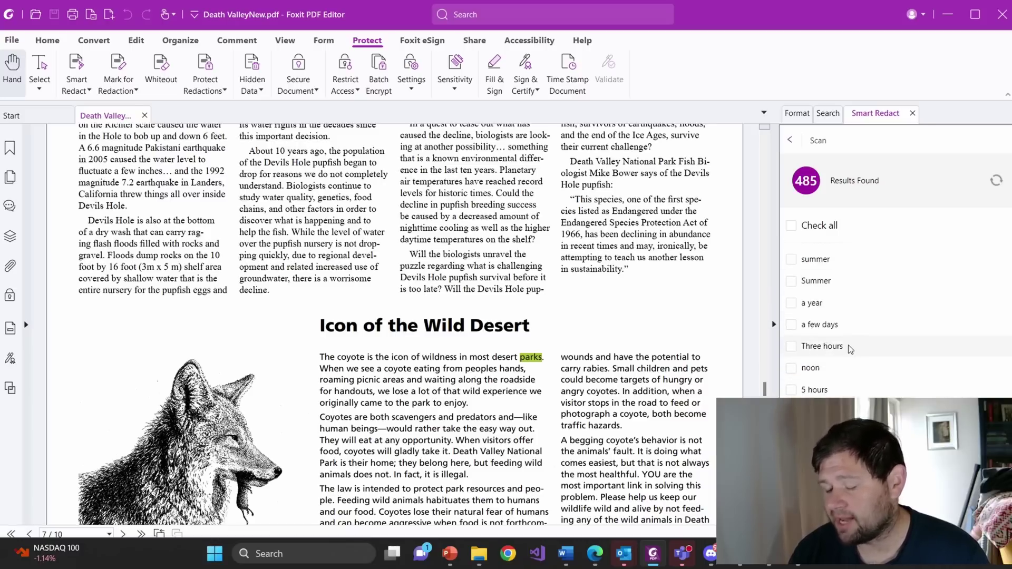
pyautogui.scroll(-6, 842, 346)
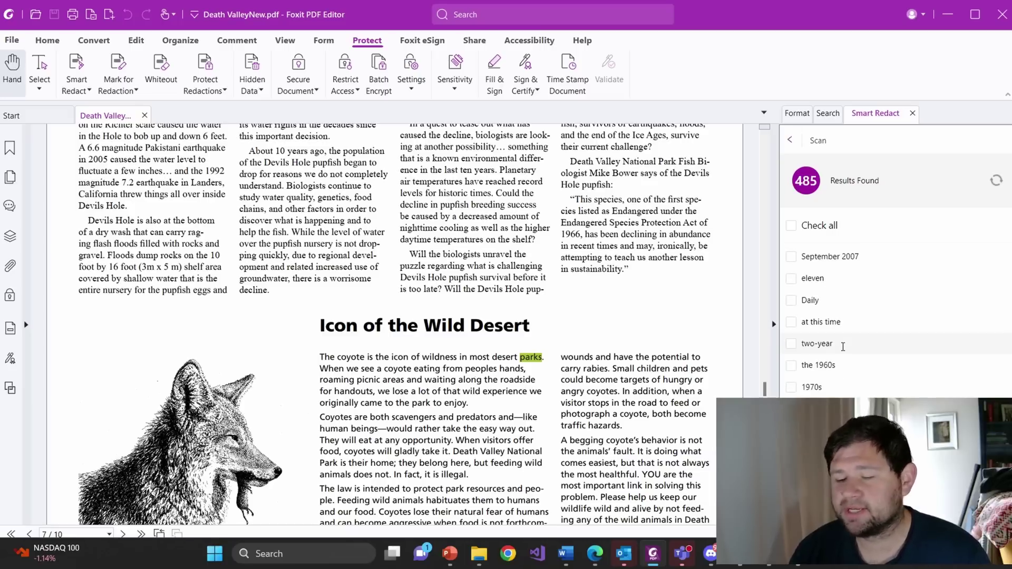
pyautogui.scroll(-10, 843, 347)
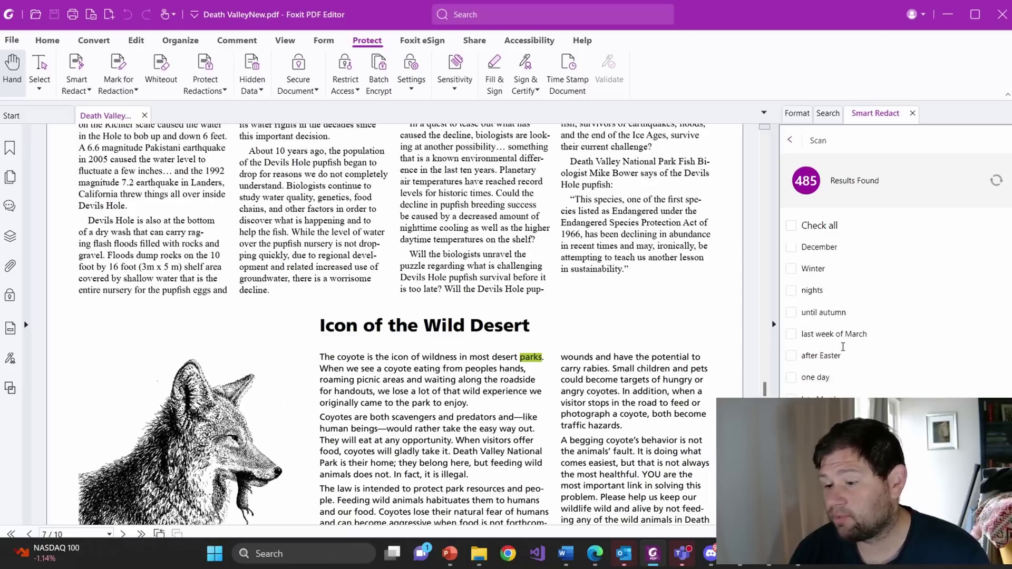
pyautogui.scroll(-3, 843, 346)
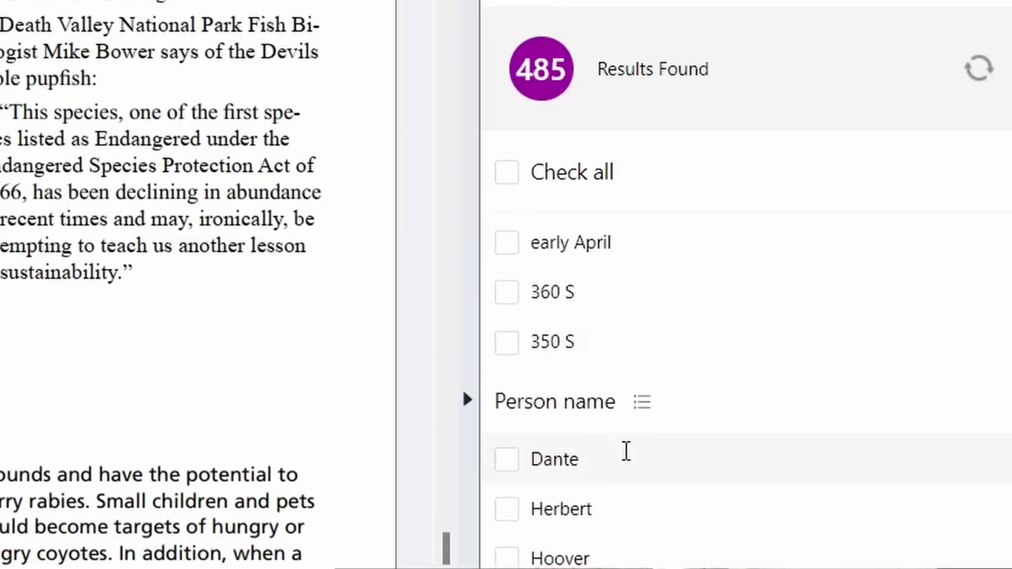
# Review the redaction categories behind the Person name matches and check all scan results for redaction
pyautogui.moveTo(643, 410)
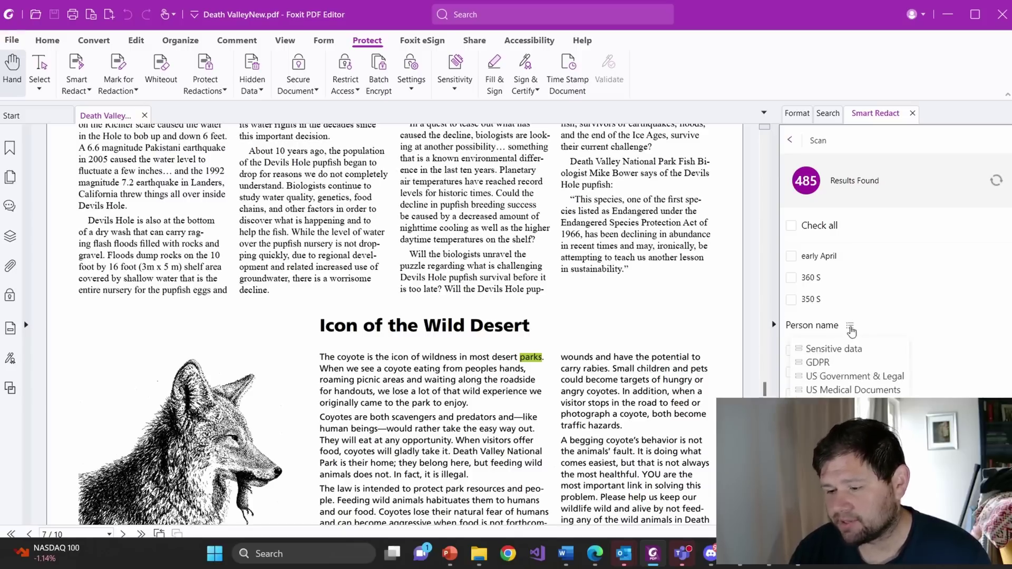
pyautogui.scroll(-1, 872, 338)
pyautogui.scroll(-15, 871, 338)
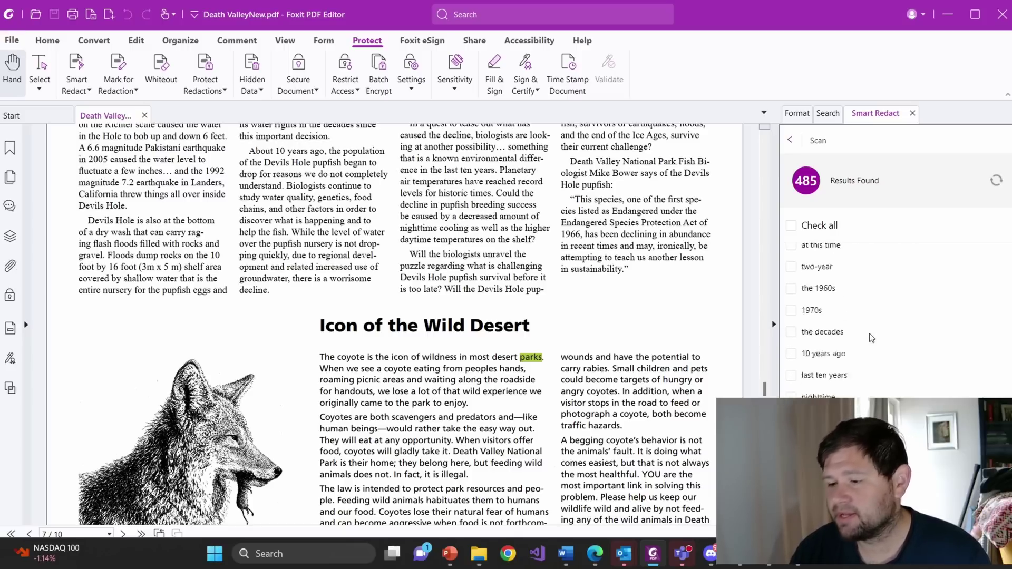
pyautogui.click(791, 226)
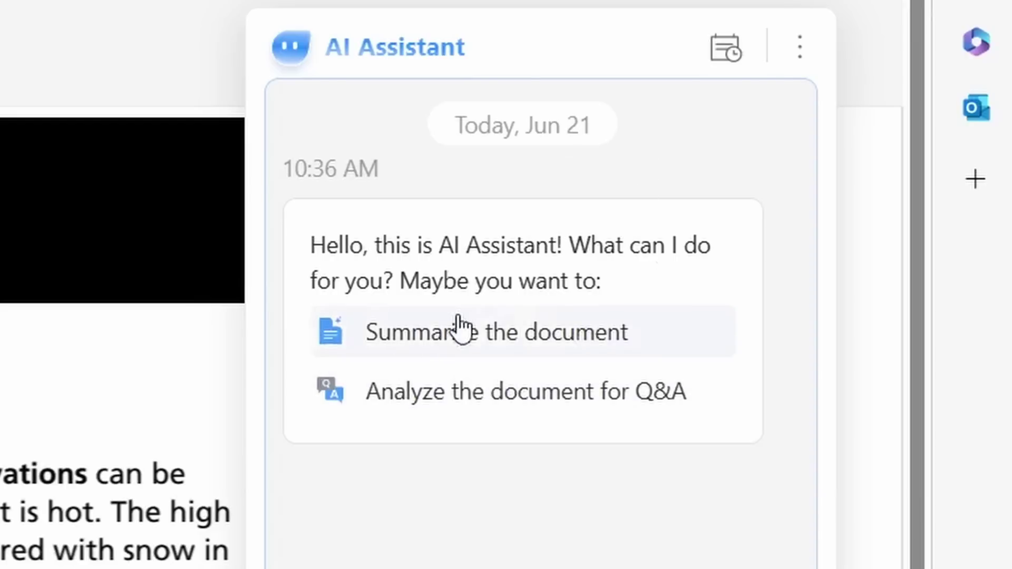
# Switch to Foxit's online PDF editor and have the AI Assistant summarize the extracted Death Valley pages
pyautogui.click(601, 347)
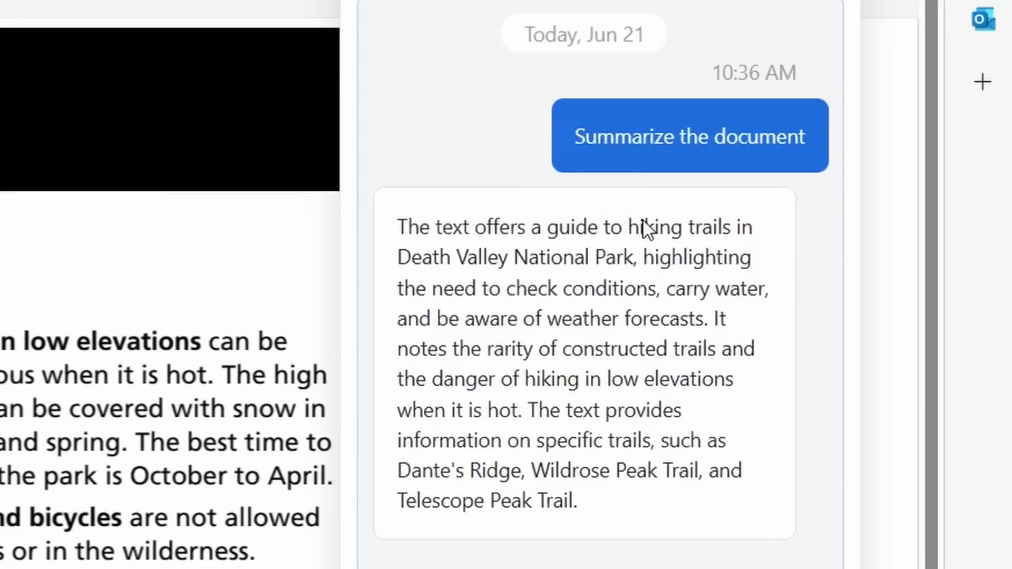
pyautogui.moveTo(461, 253)
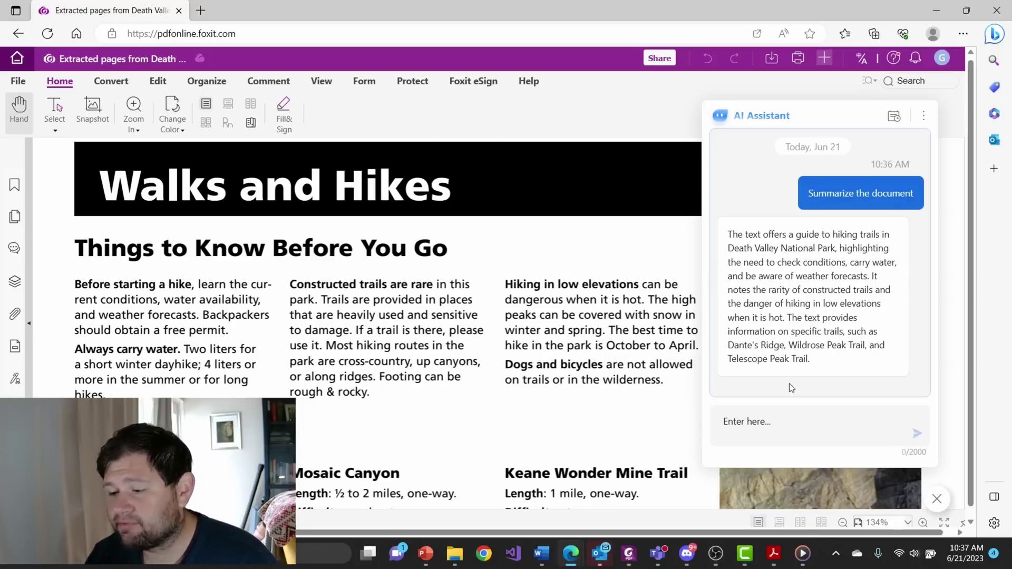
pyautogui.moveTo(796, 343)
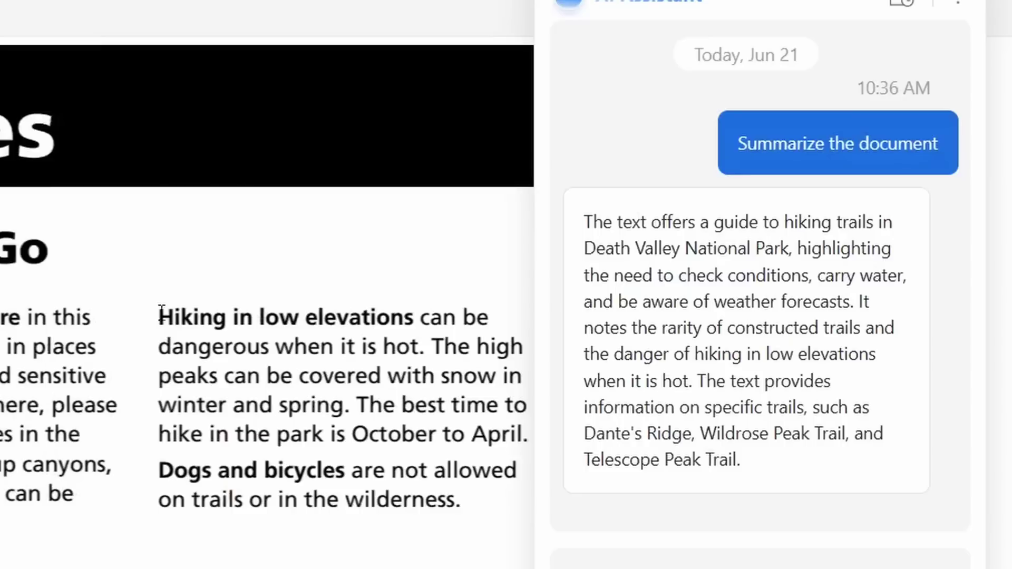
# Select the "Hiking in low elevations" and "Dogs and bicycles" paragraphs and have the AI Assistant enhance their writing
pyautogui.moveTo(505, 284); pyautogui.dragTo(679, 379)
pyautogui.moveTo(491, 497); pyautogui.dragTo(469, 500)
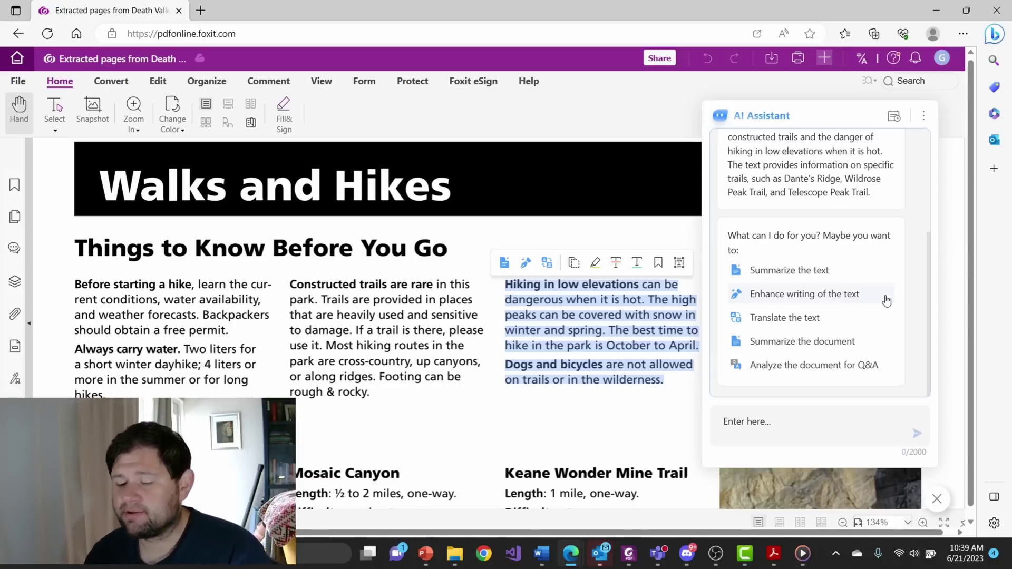
pyautogui.click(866, 297)
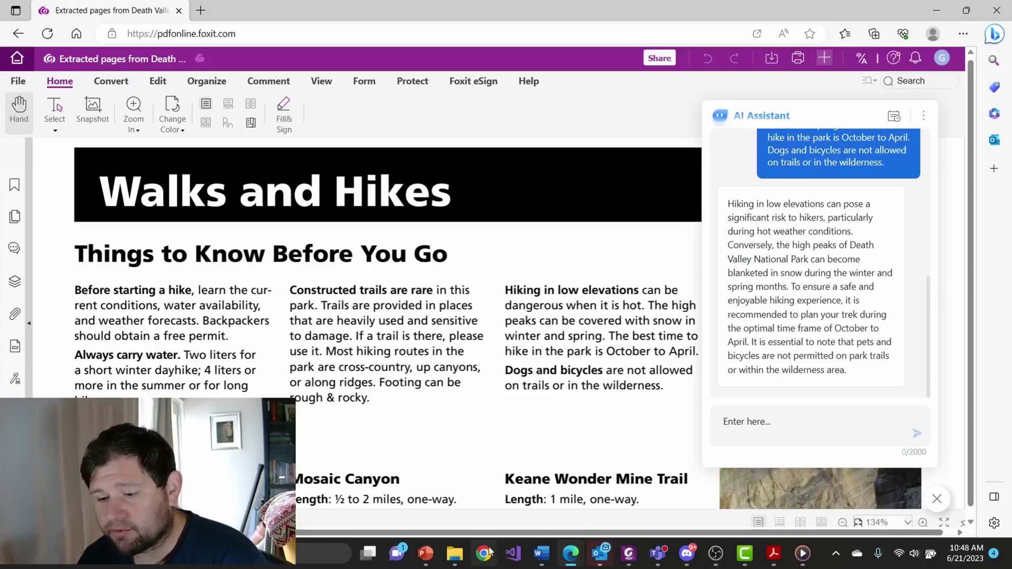
# Ask the AI Assistant "Which is the largest national park?"
pyautogui.click(770, 424)
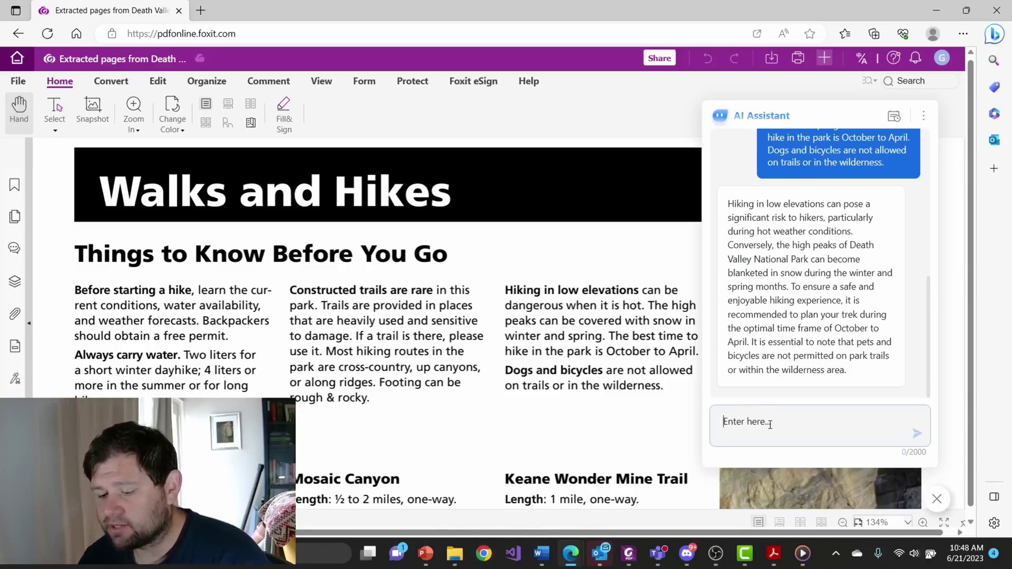
pyautogui.write('Whicj')
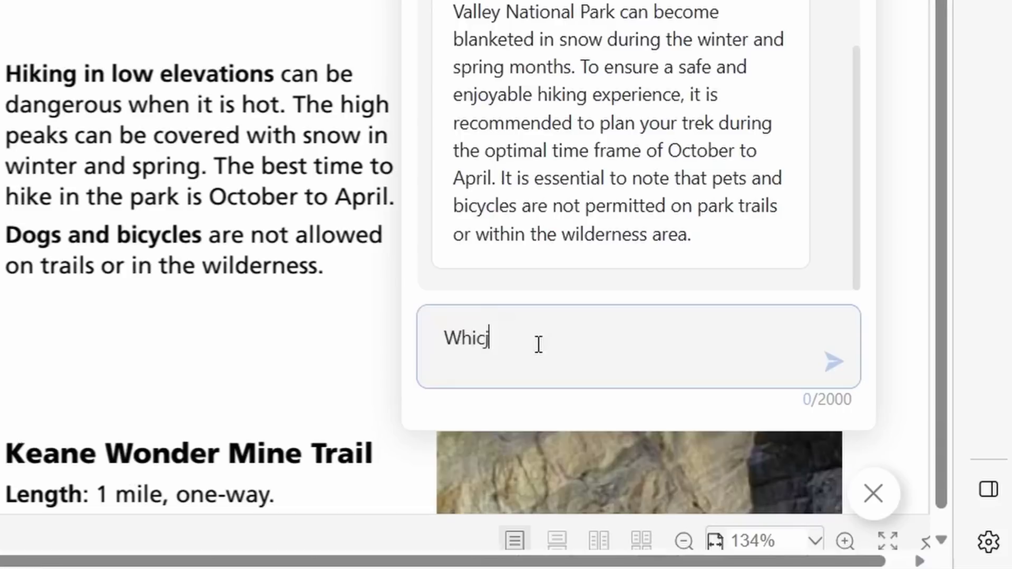
pyautogui.press('BackSpace')
pyautogui.write('h is ')
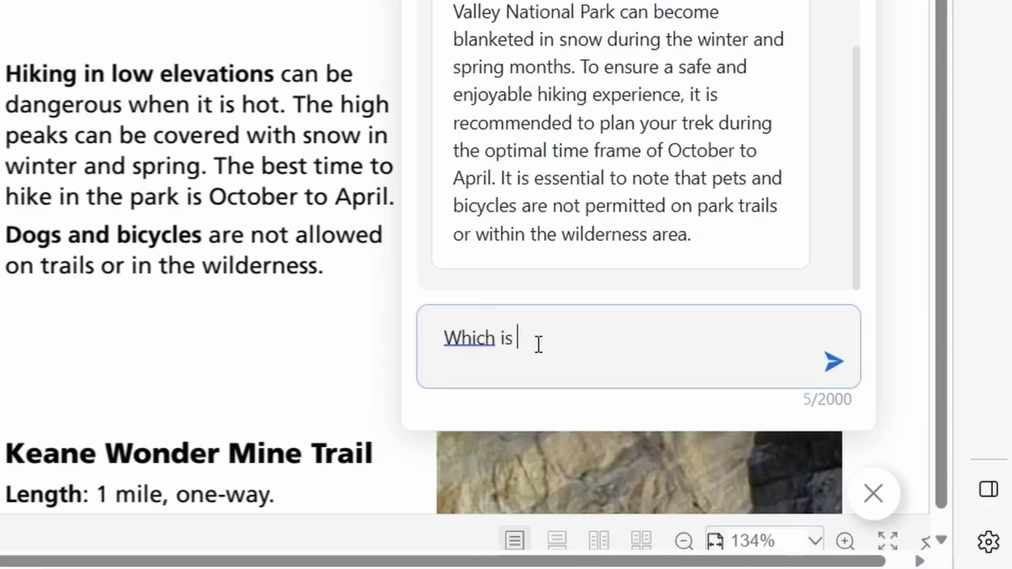
pyautogui.write('the largest ')
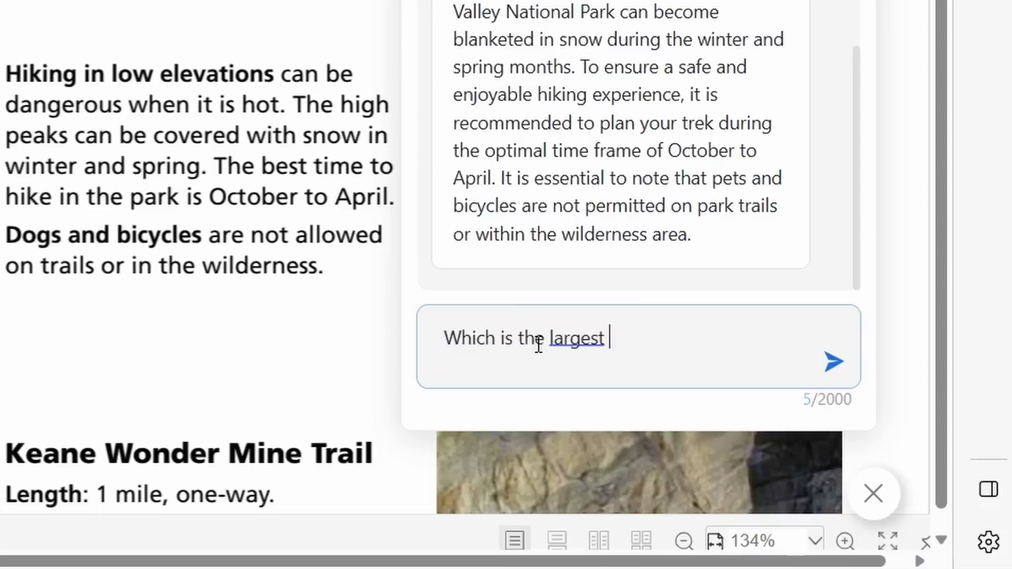
pyautogui.write('national park?')
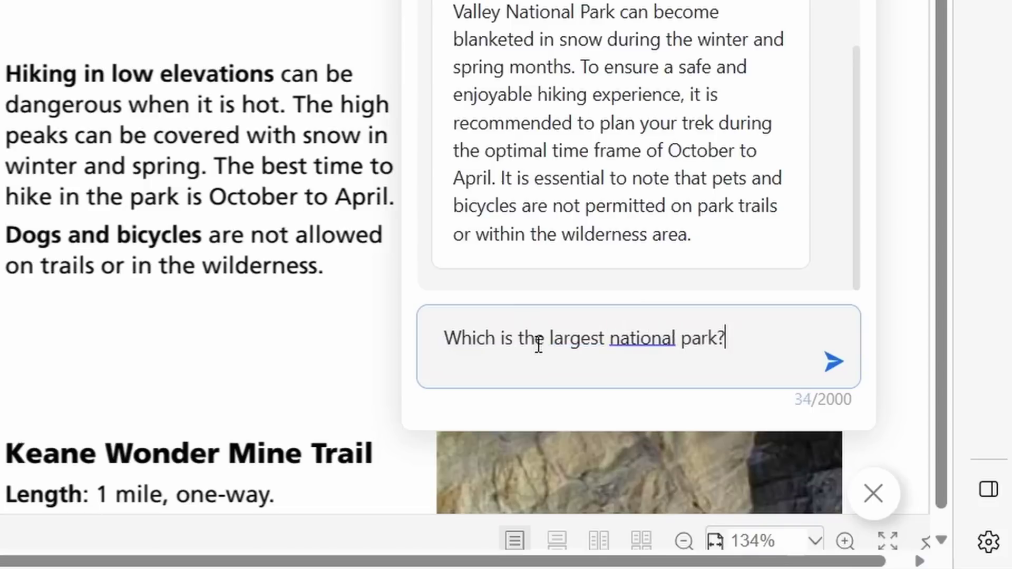
pyautogui.press('Return')
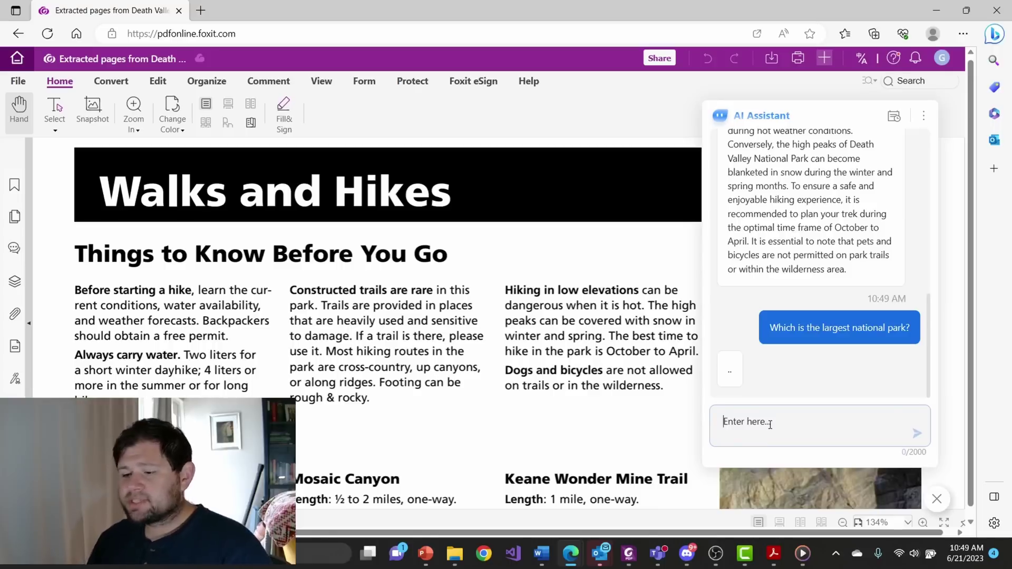